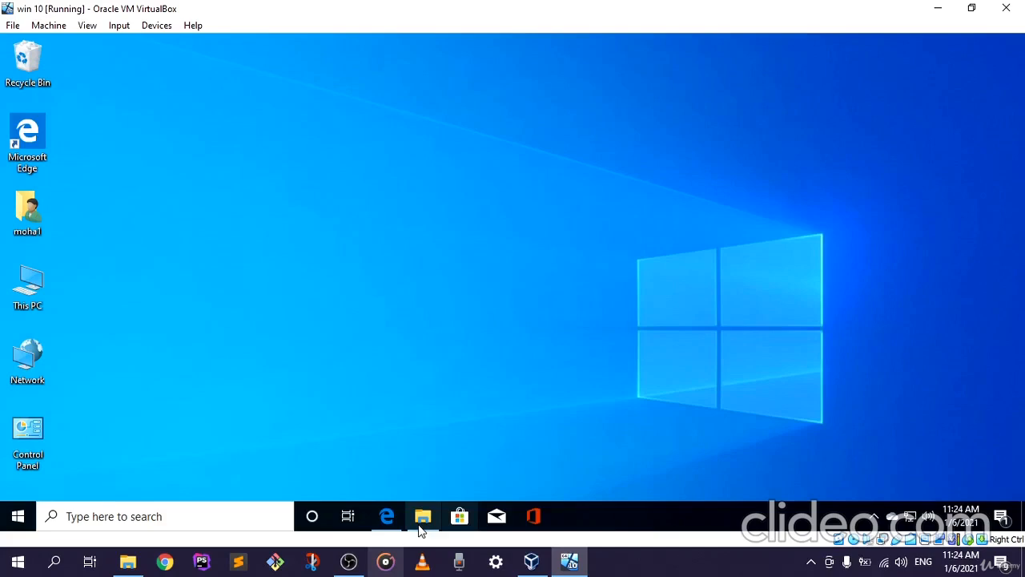
Switch to Microsoft Edge, open the "Download XAMPP" search result in a new tab and go to that tab
click(387, 518)
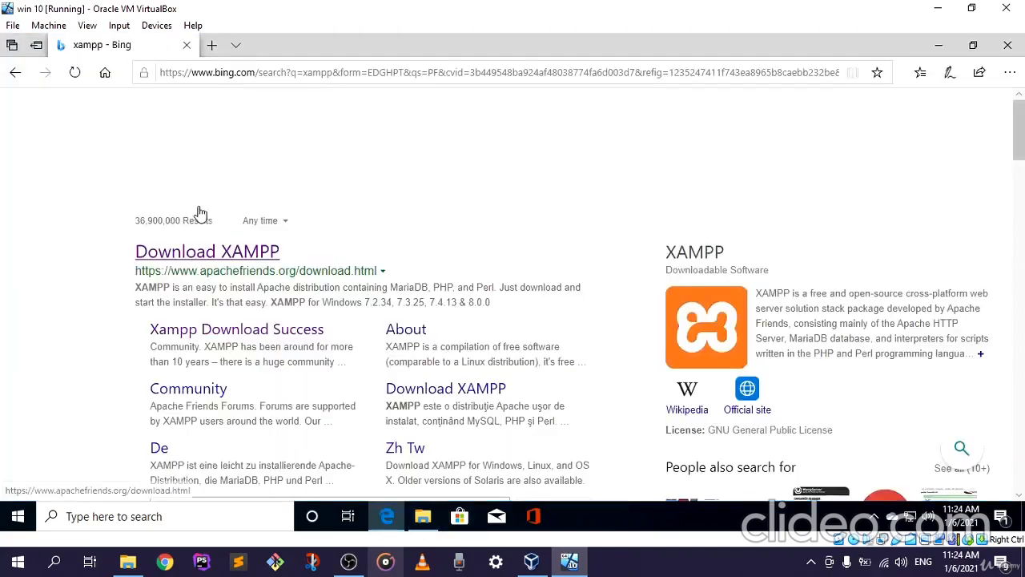
right_click(229, 258)
click(279, 265)
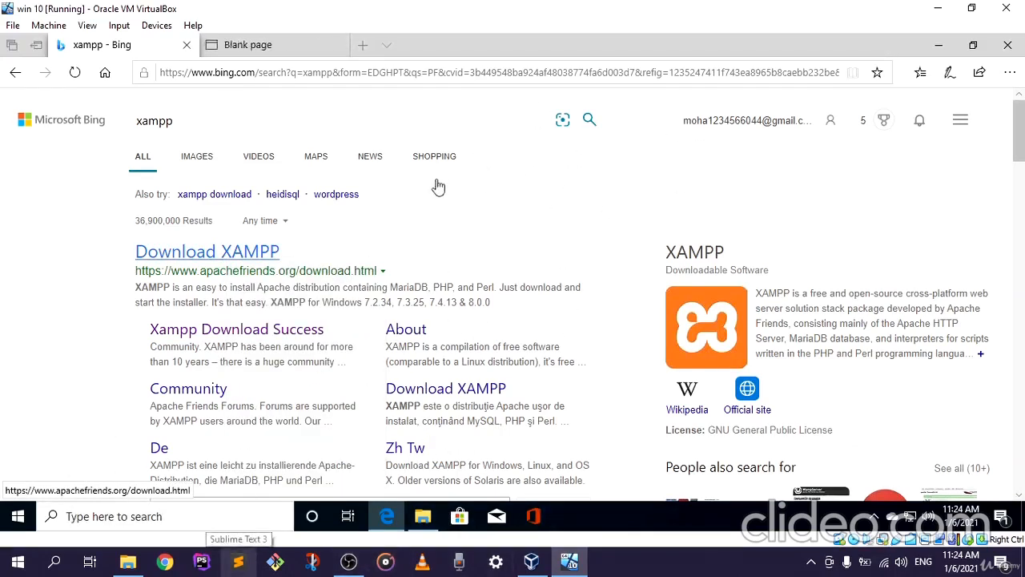
scroll(467, 268, down, 1)
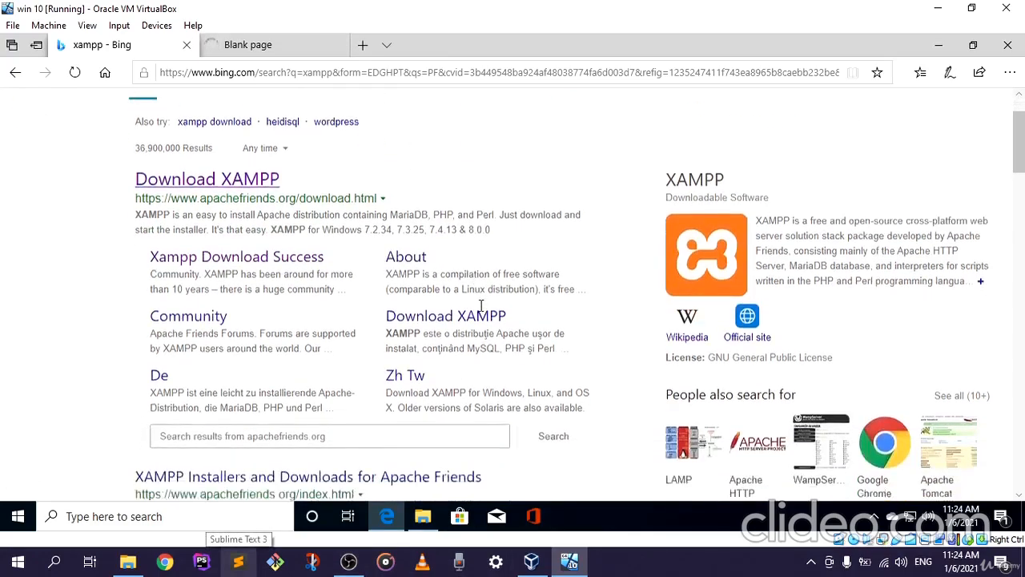
scroll(481, 309, up, 1)
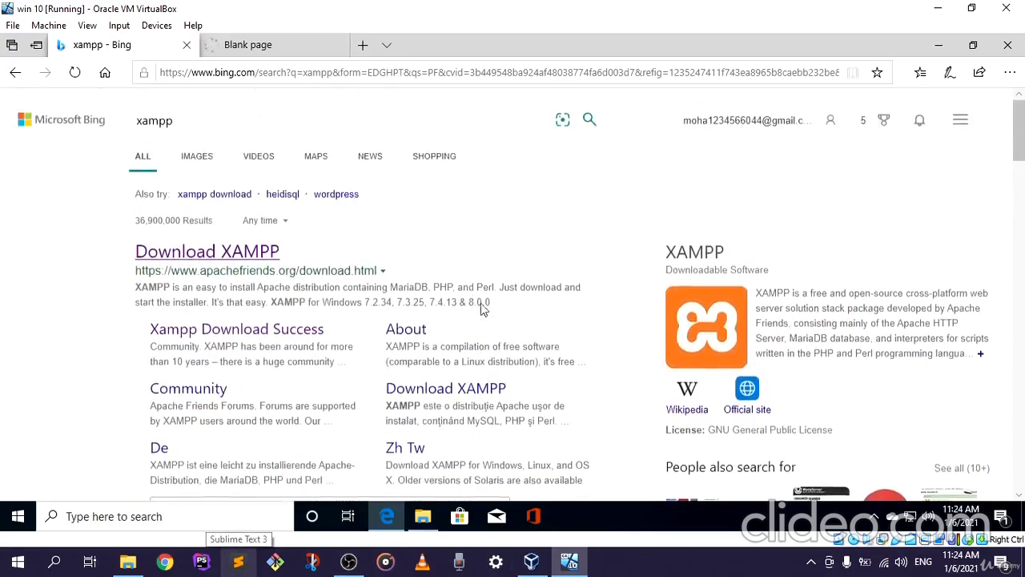
click(276, 45)
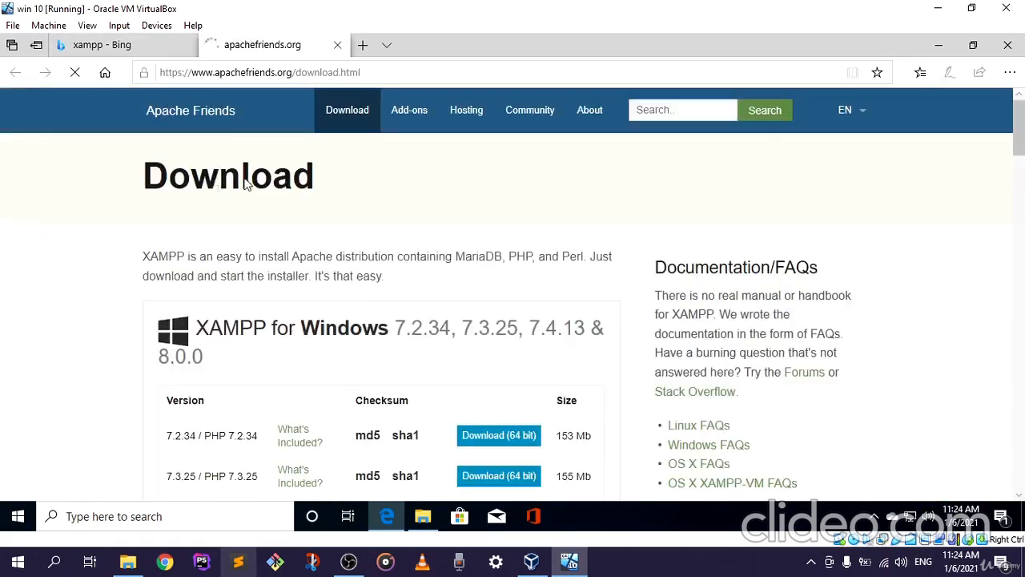
Review the XAMPP versions offered for Windows and Linux on the Apache Friends download page
scroll(218, 241, down, 1)
scroll(217, 247, down, 3)
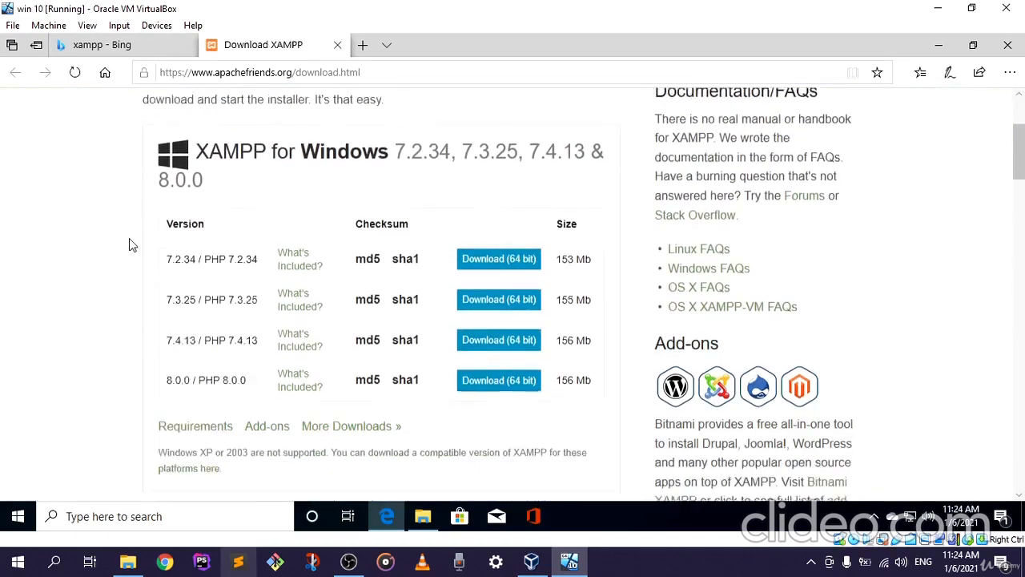
scroll(249, 264, up, 4)
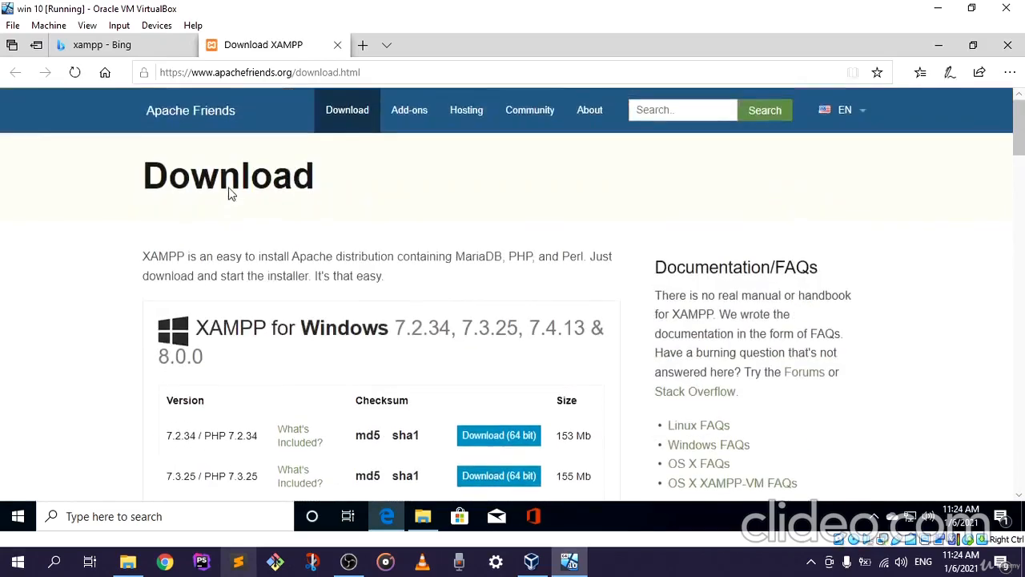
scroll(289, 198, down, 5)
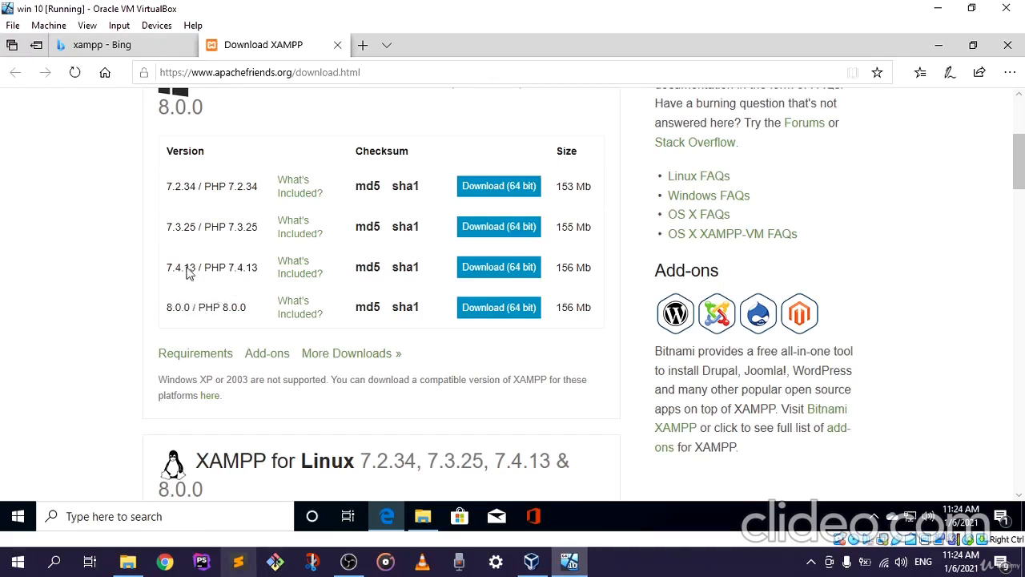
scroll(216, 267, up, 1)
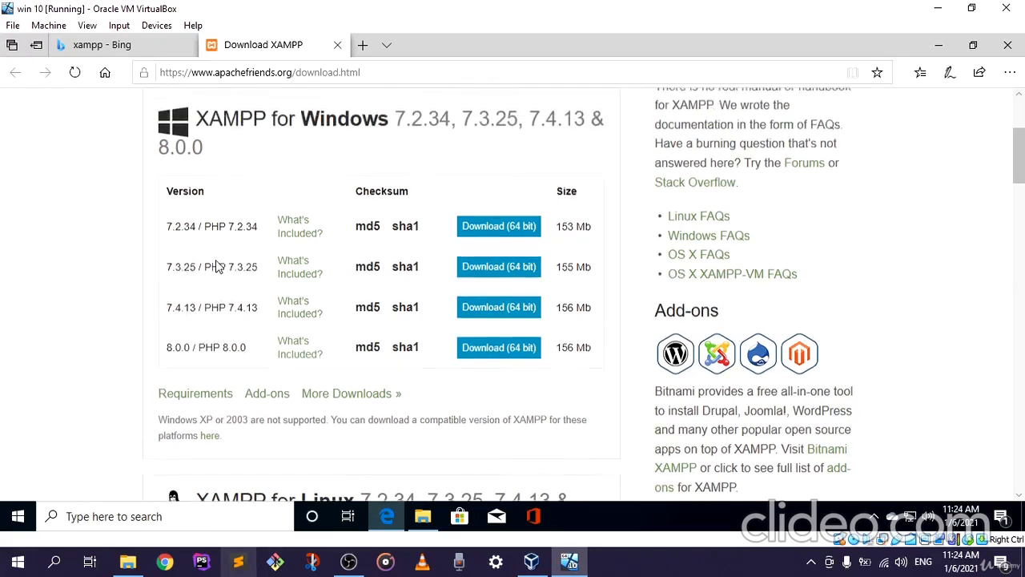
scroll(215, 267, up, 2)
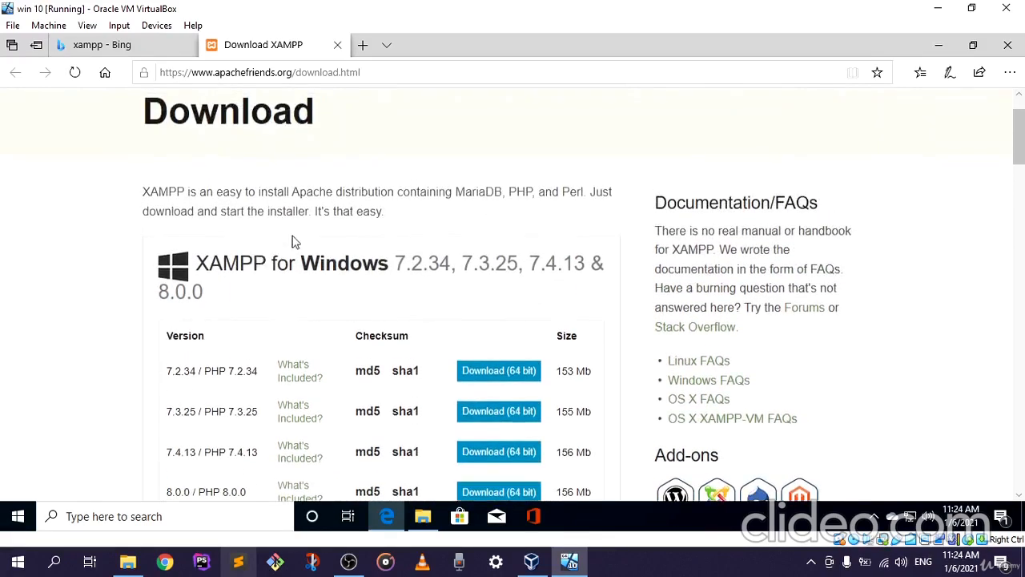
scroll(311, 237, down, 1)
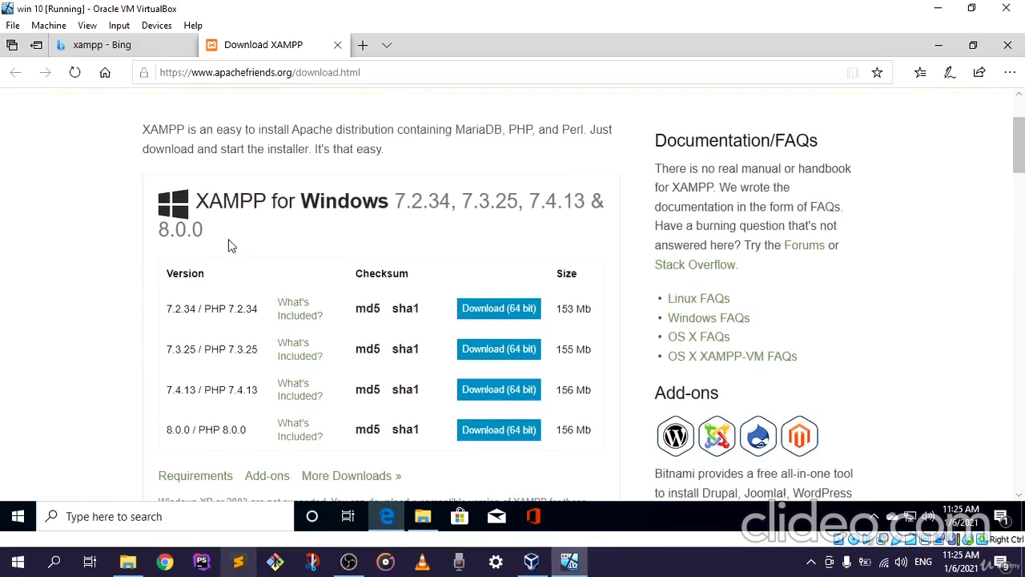
scroll(171, 273, down, 1)
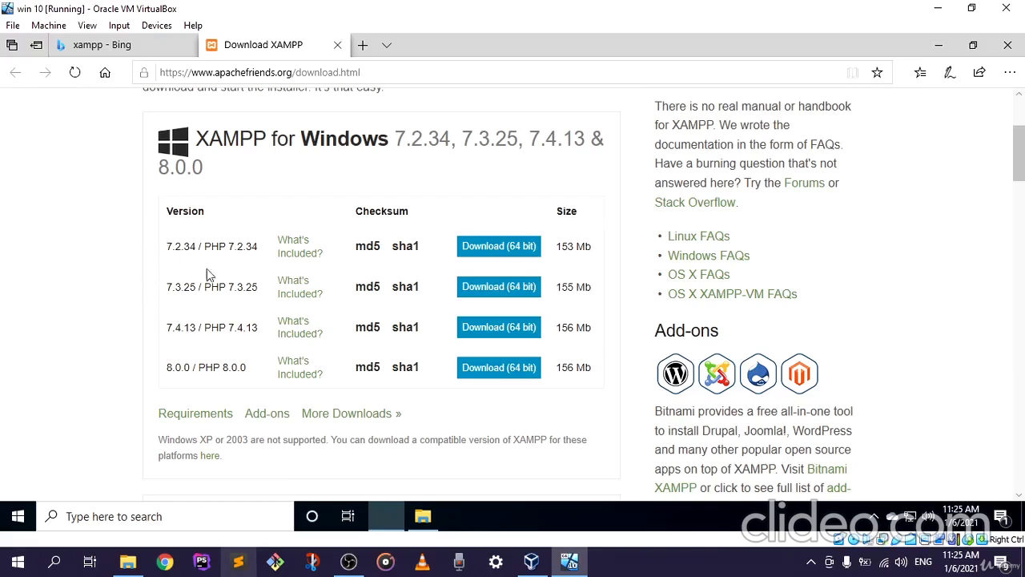
scroll(481, 353, up, 2)
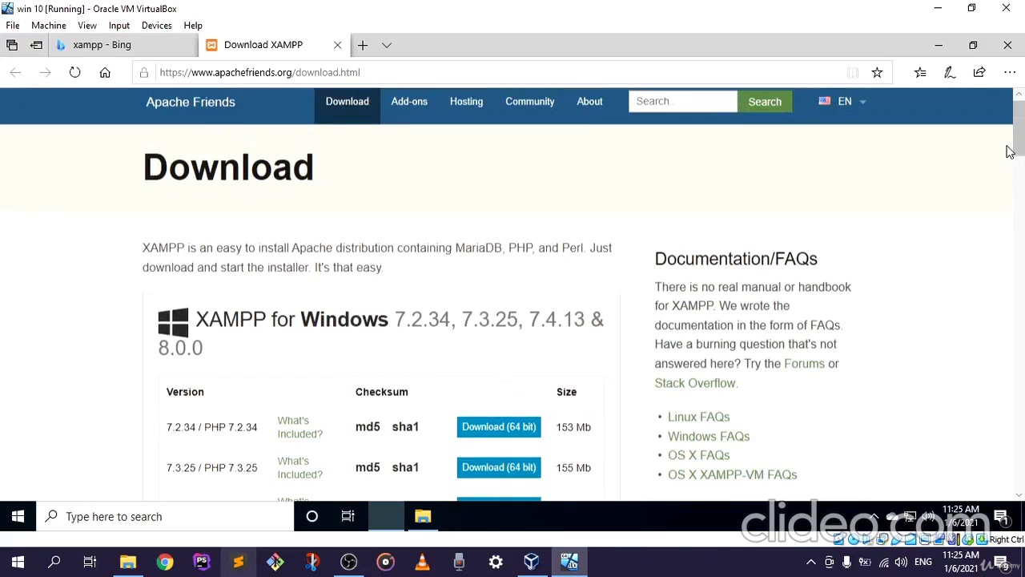
drag(1018, 130, 1018, 184)
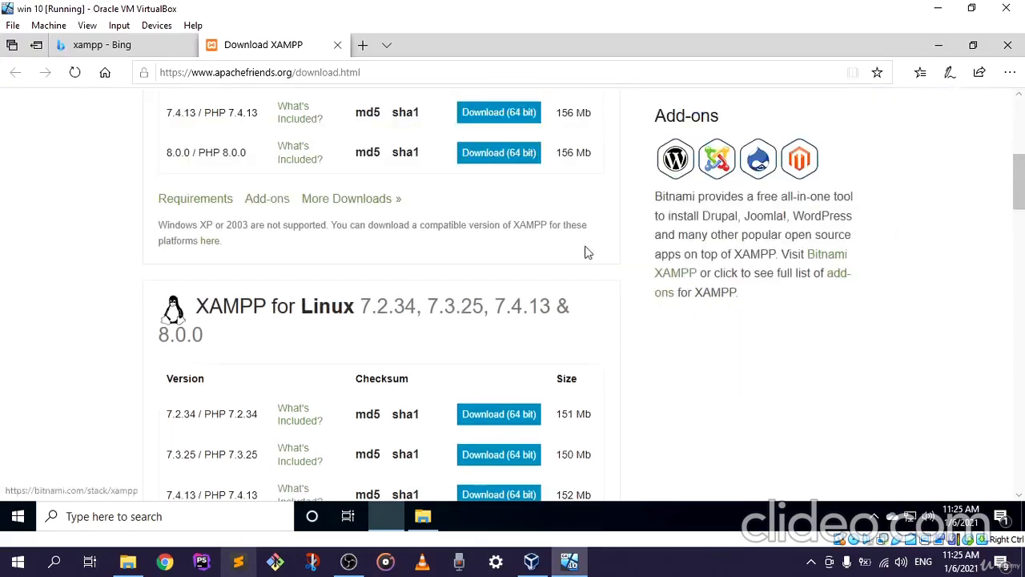
Try to download the 64-bit XAMPP for Windows installer, version 7.4.13 / PHP 7.4.13
scroll(610, 250, up, 2)
scroll(610, 257, up, 1)
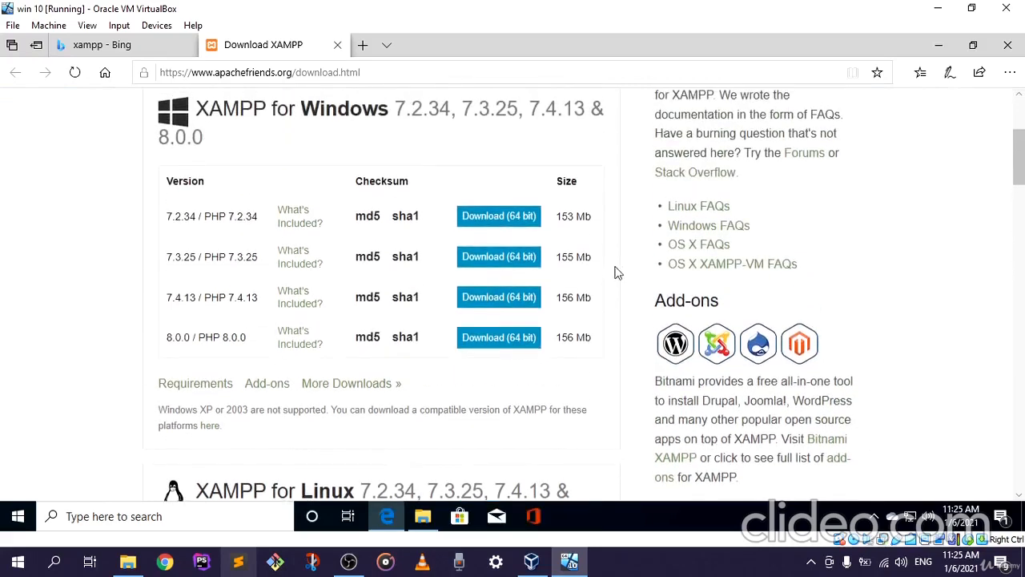
click(487, 298)
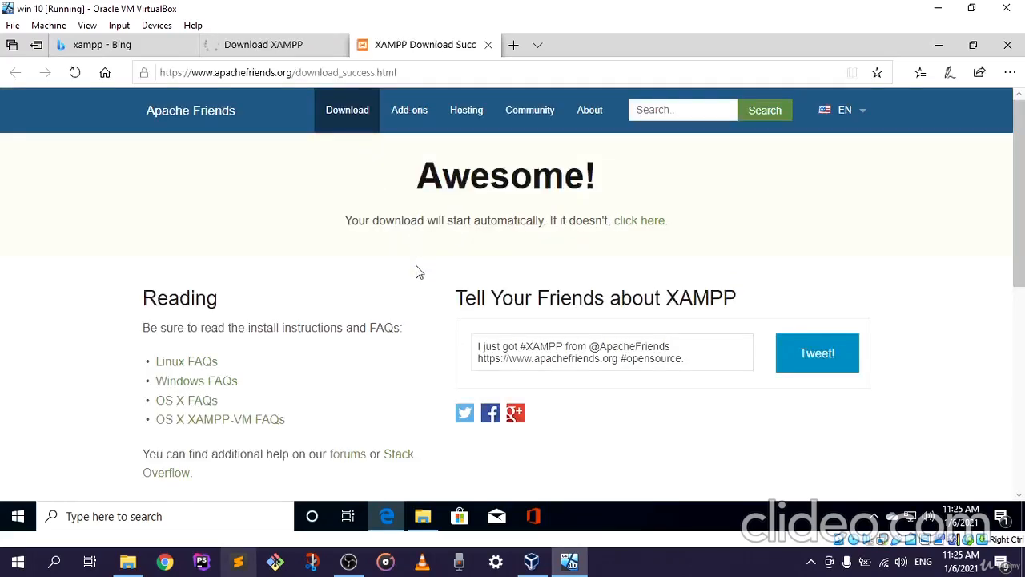
Check the installer download tab and the XAMPP download success page to see whether the download has started
click(289, 47)
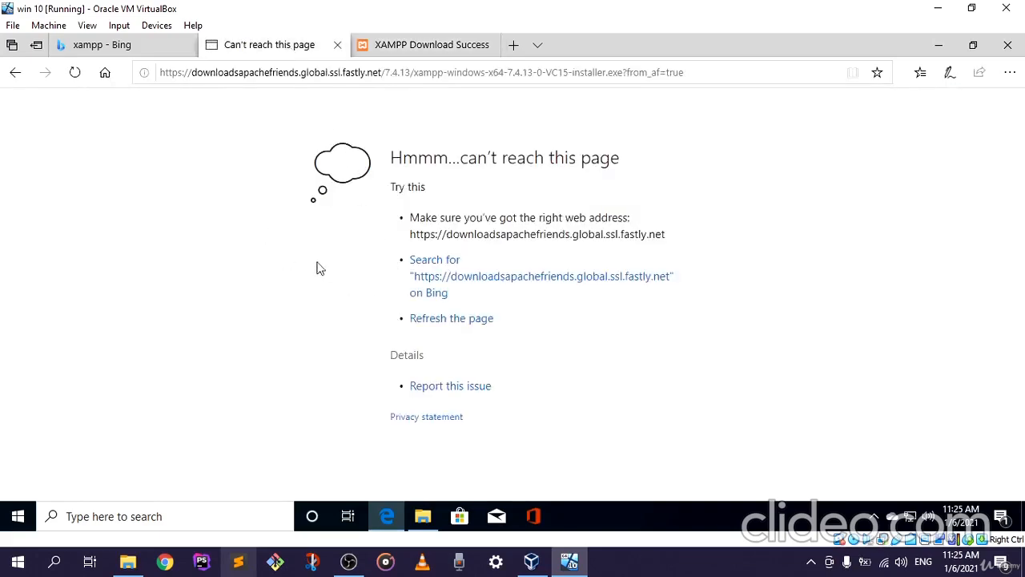
click(399, 48)
scroll(414, 338, down, 1)
scroll(417, 341, up, 1)
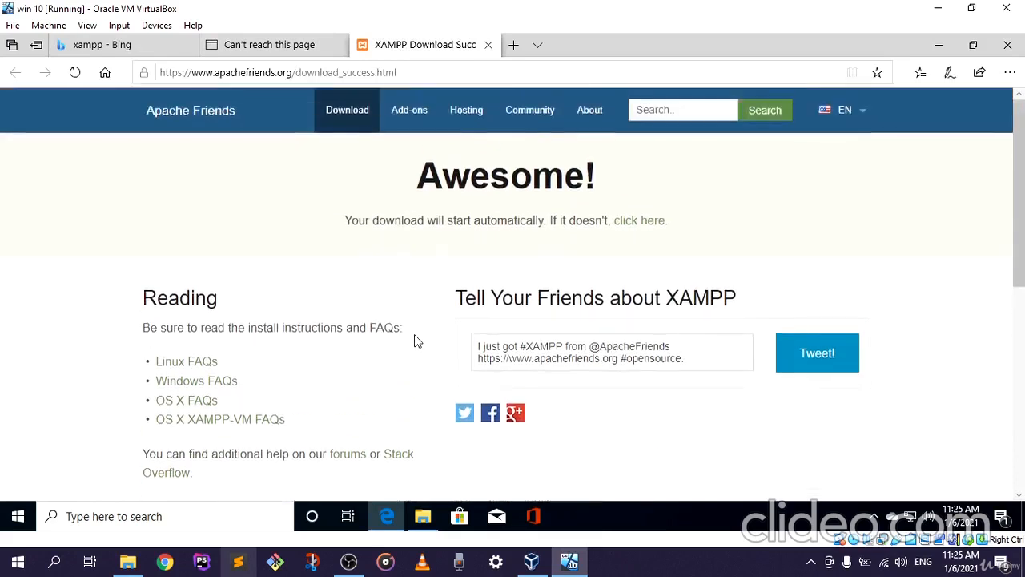
click(275, 47)
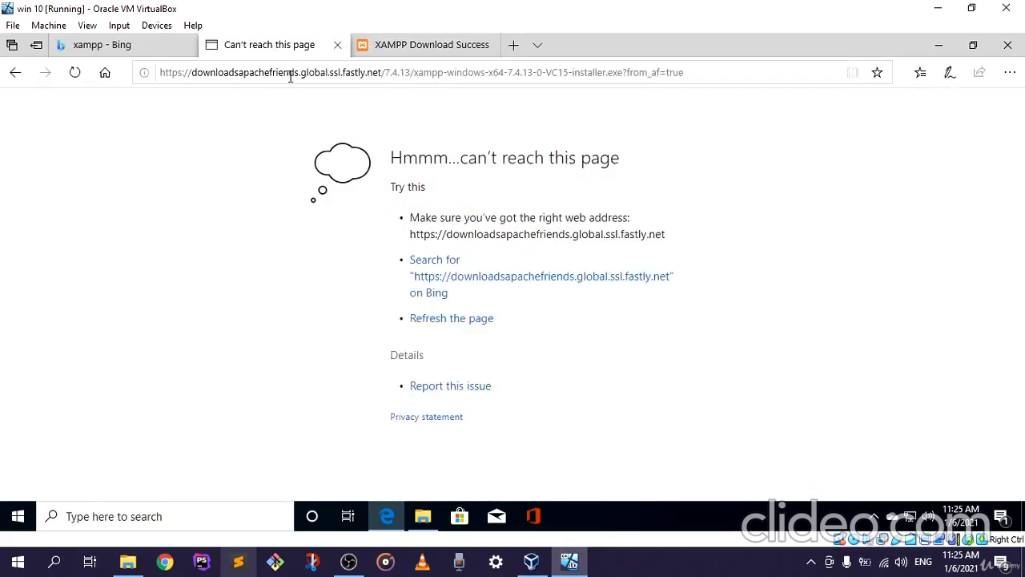
click(398, 47)
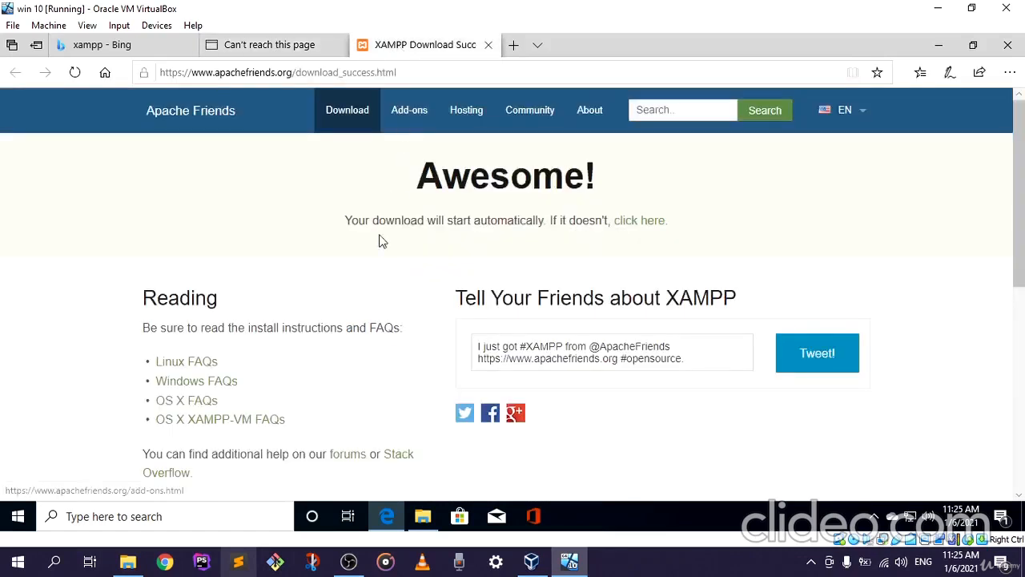
scroll(381, 273, down, 1)
scroll(383, 290, up, 1)
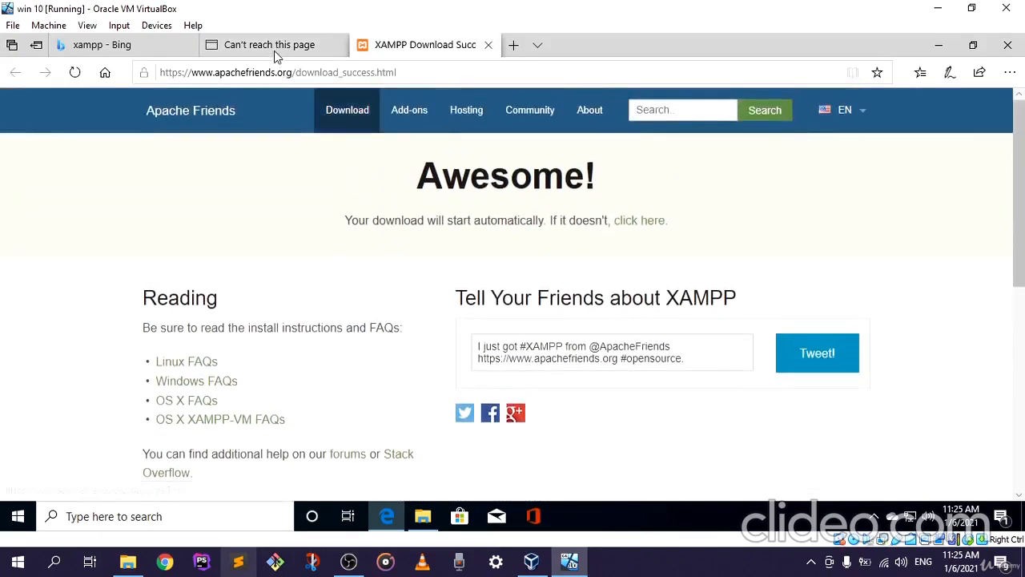
click(277, 49)
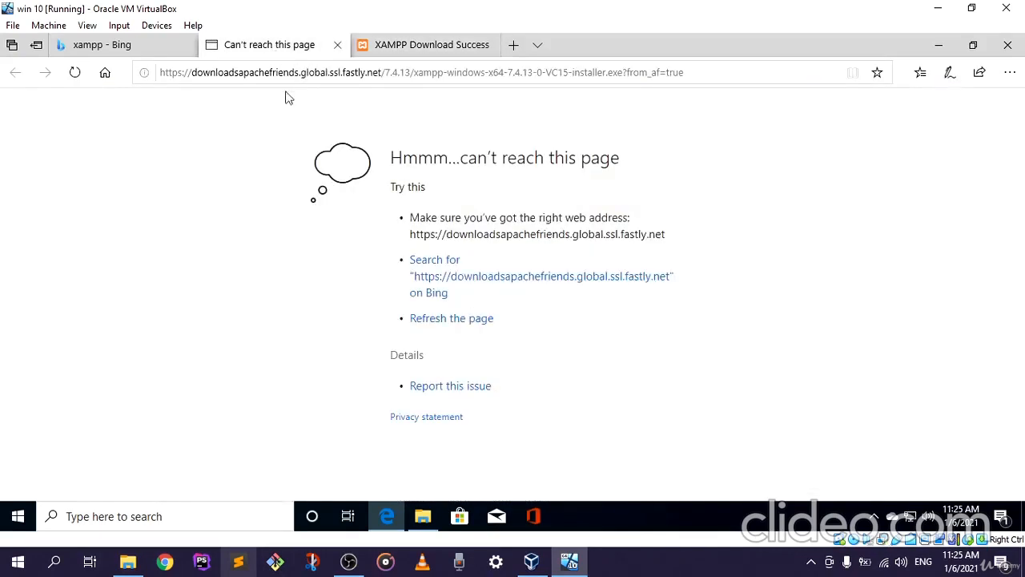
click(383, 44)
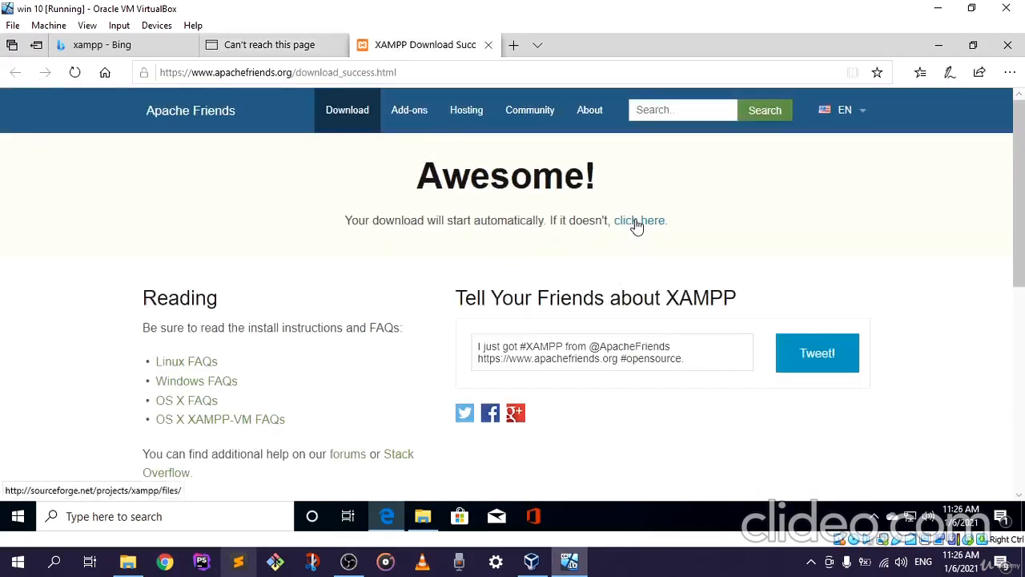
Follow the success page's fallback download link to XAMPP's SourceForge files page, and check the original download tab again
click(637, 223)
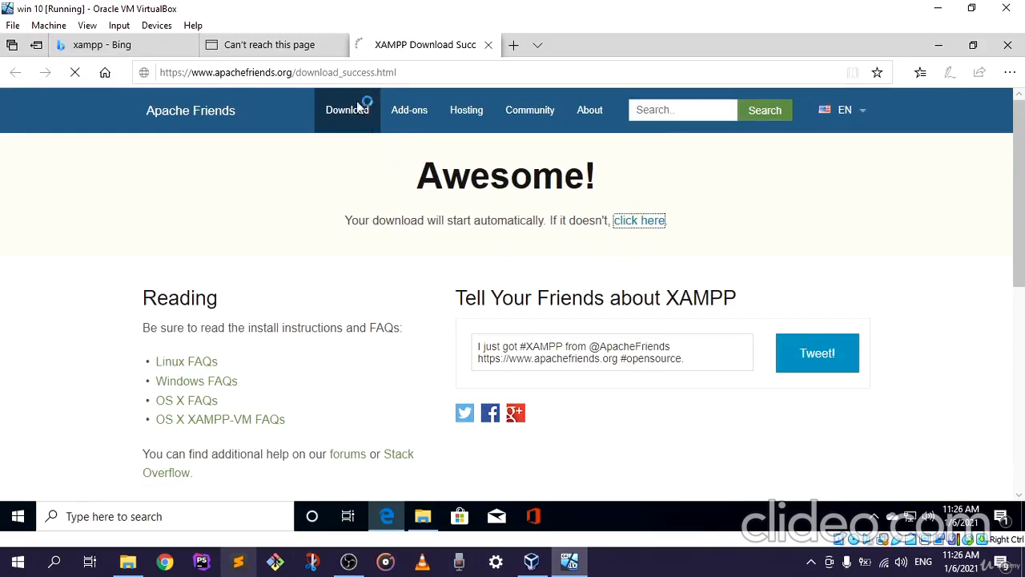
click(286, 47)
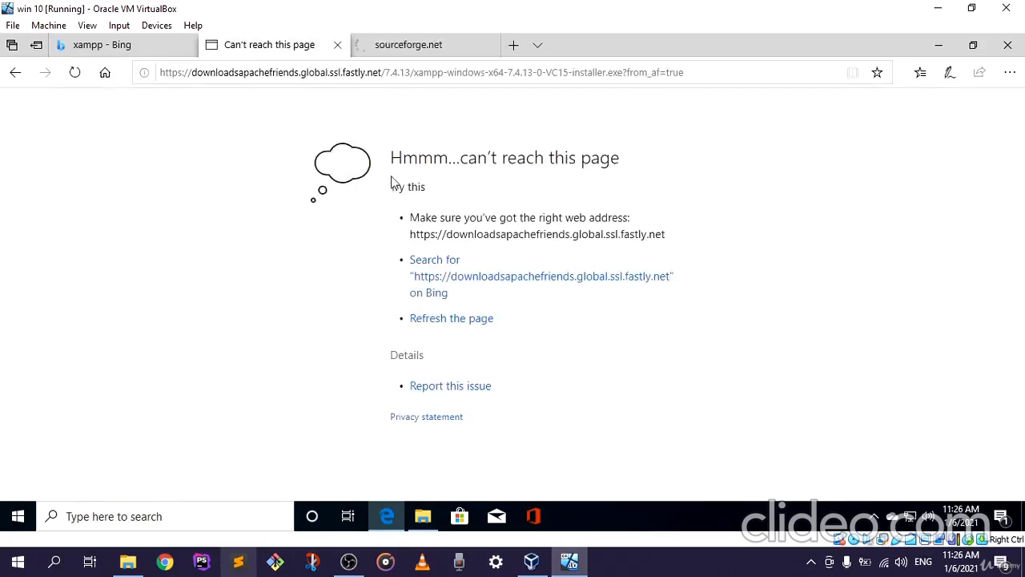
click(425, 46)
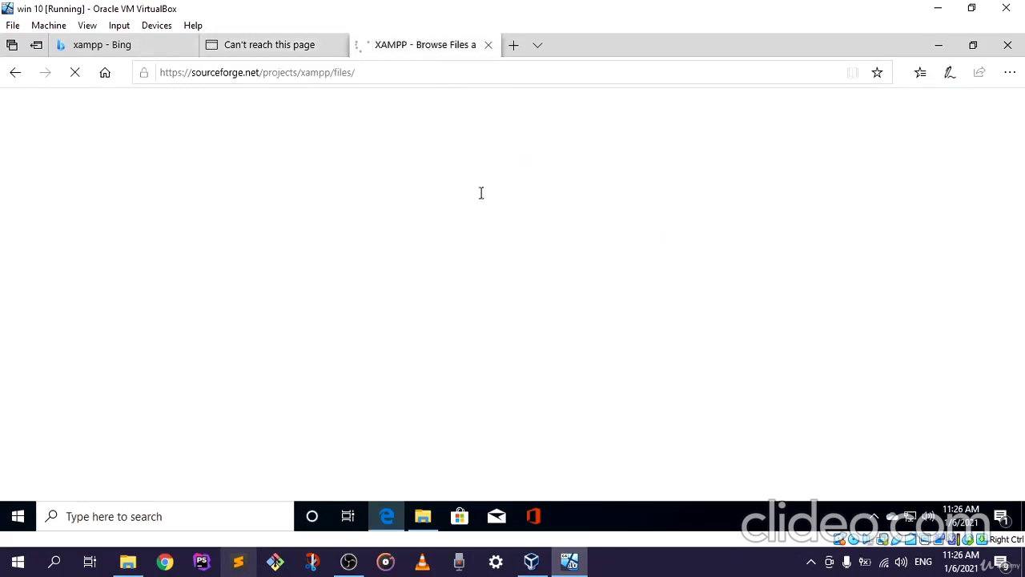
scroll(458, 316, down, 3)
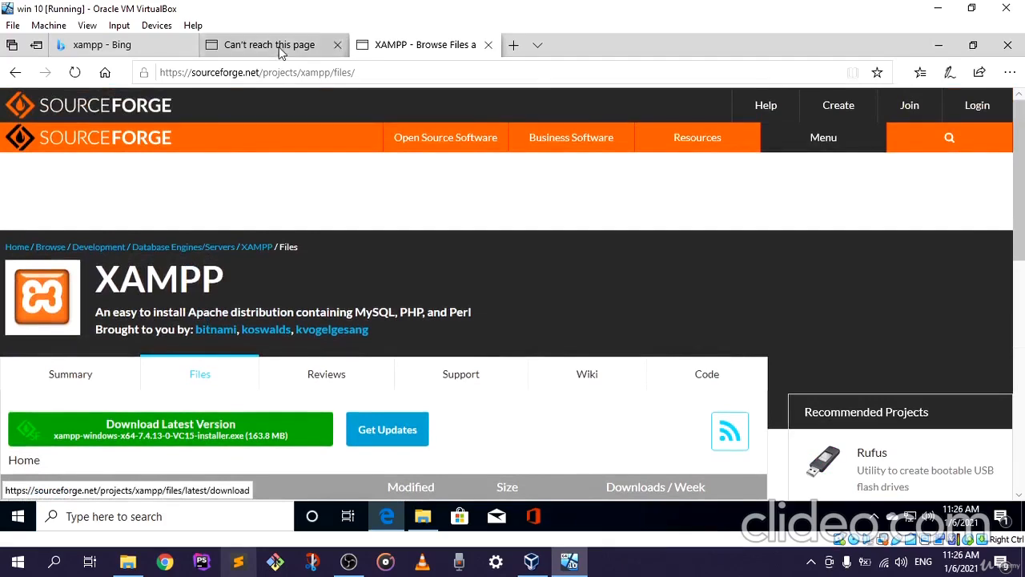
click(238, 44)
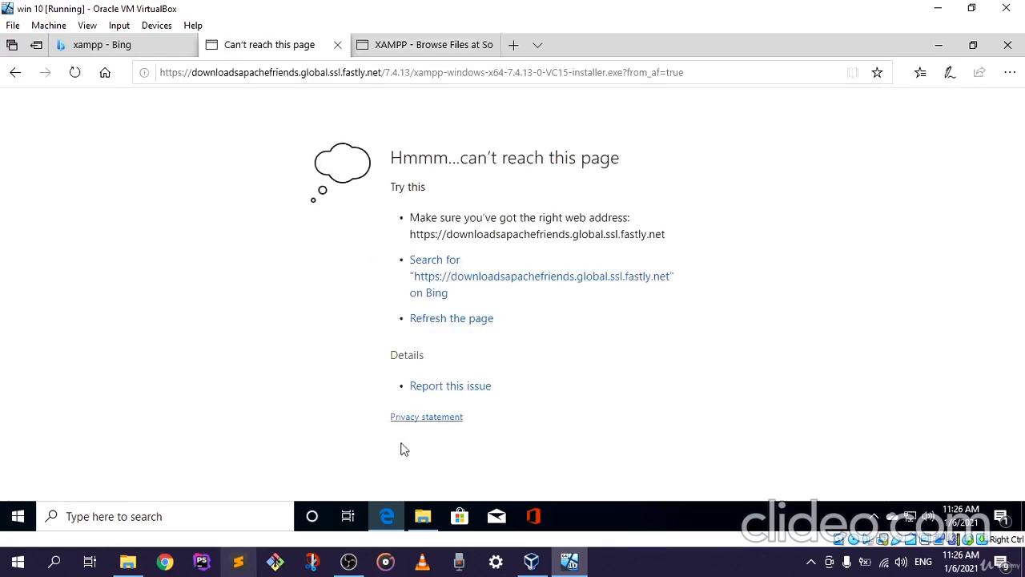
Switch to File Explorer and launch xampp-windows-x64-7.4.2-0-VC15-installer from the \\VBOXSVR\x network share
click(384, 520)
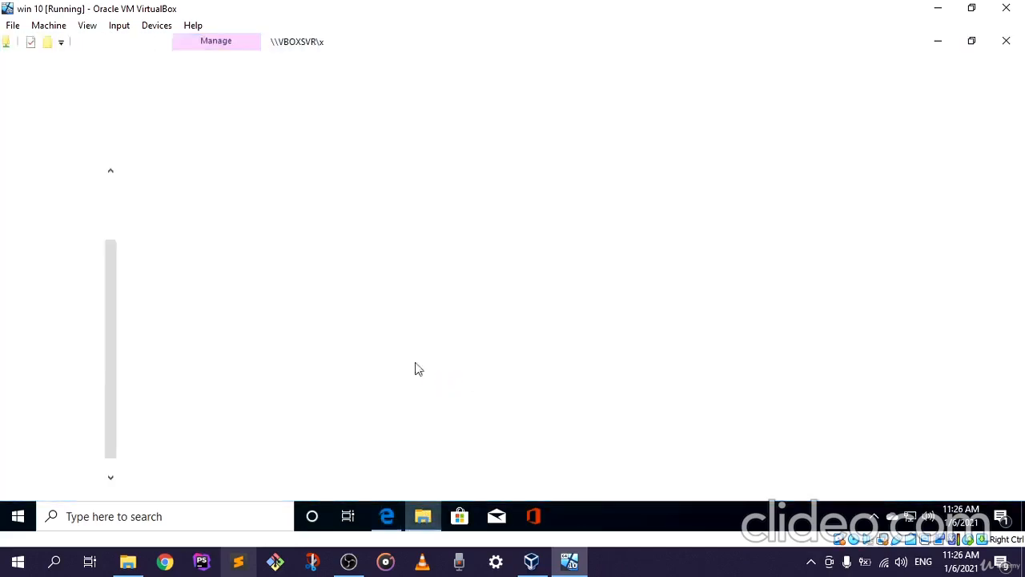
scroll(56, 432, down, 1)
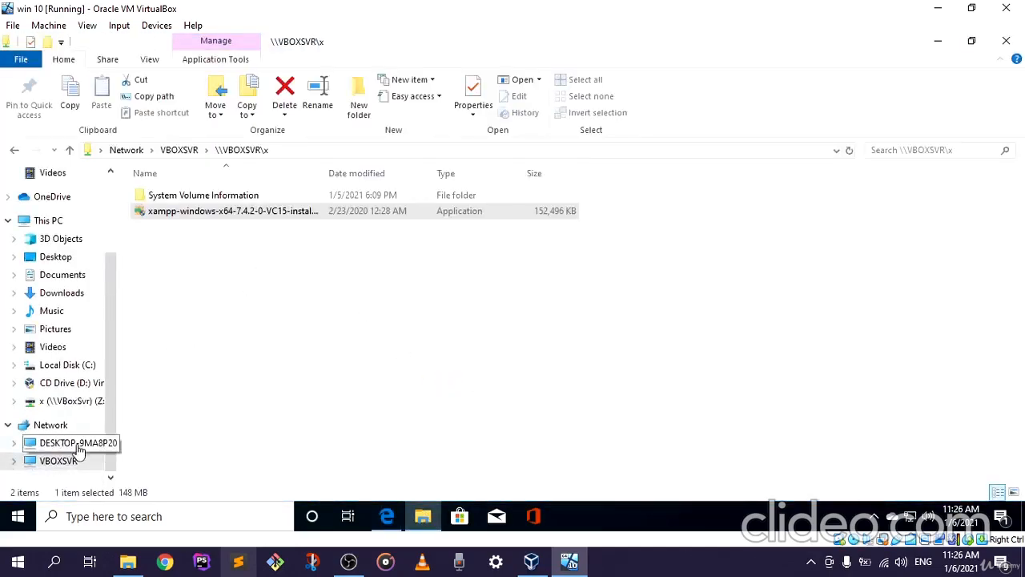
click(107, 431)
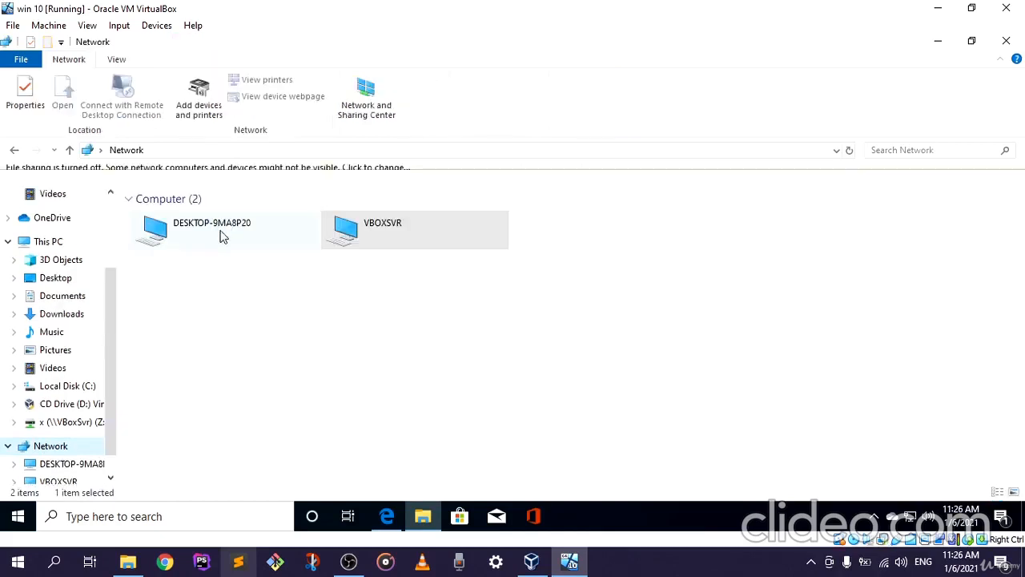
double_click(366, 237)
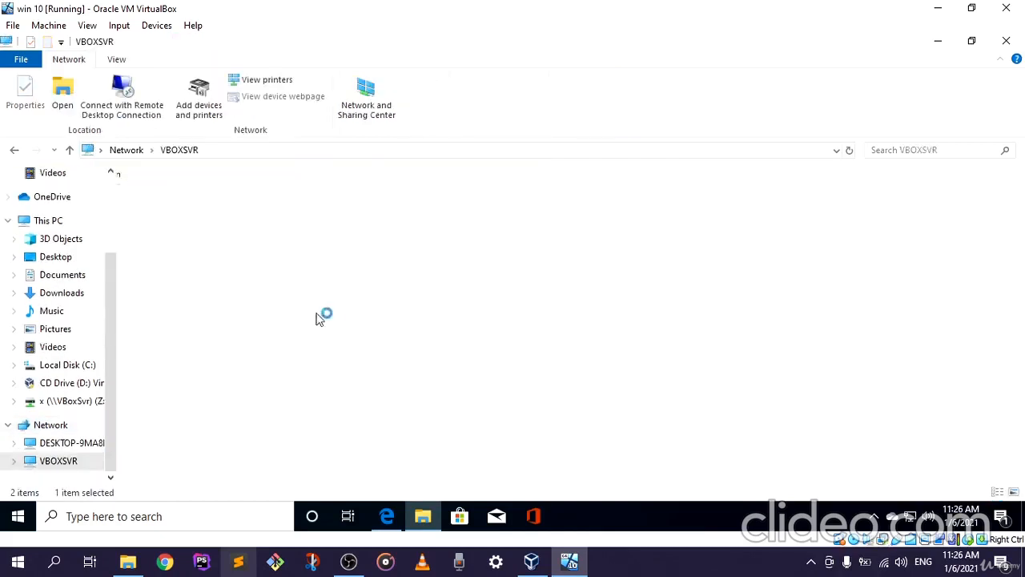
double_click(185, 192)
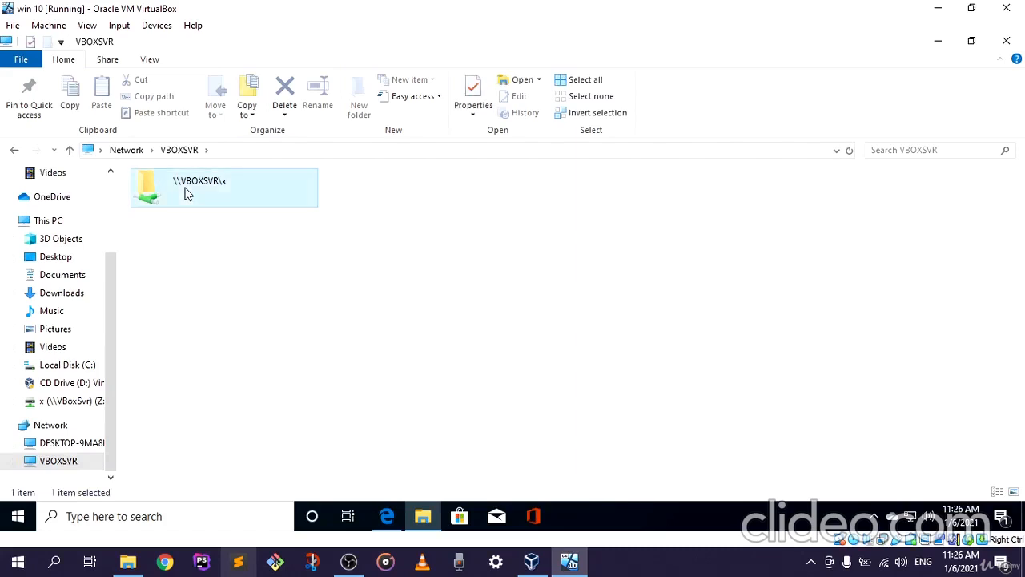
click(256, 270)
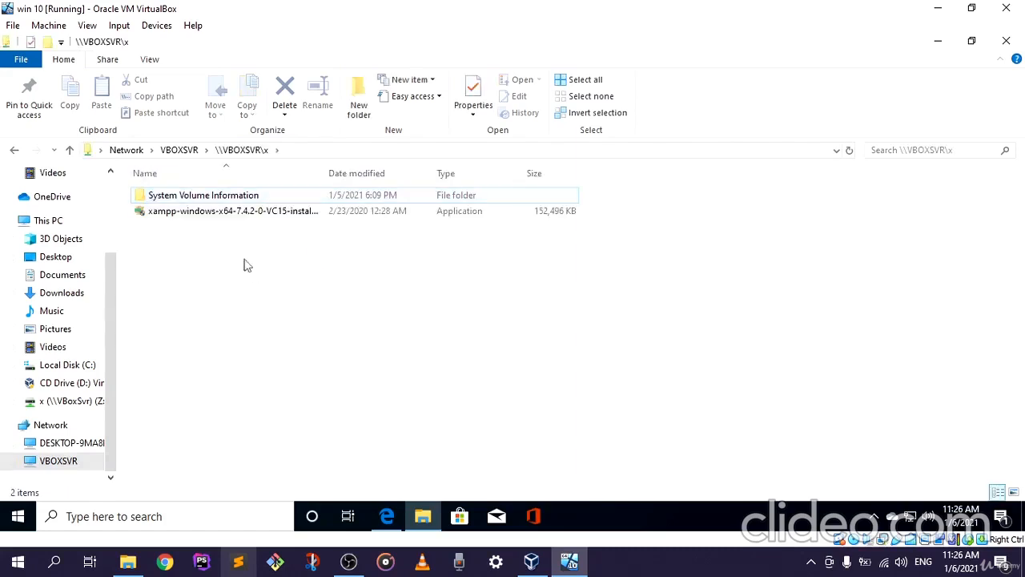
double_click(254, 213)
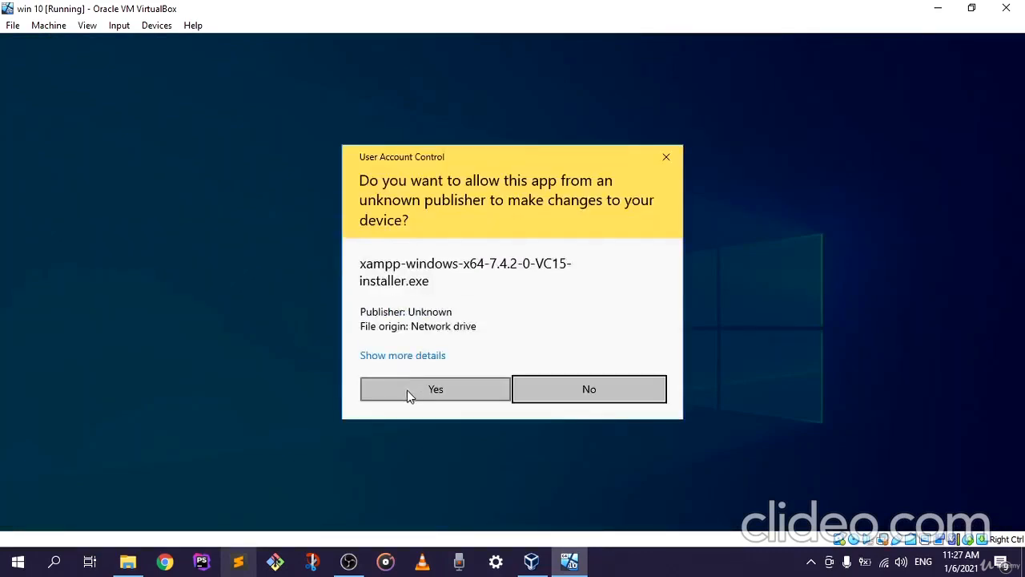
Allow the xampp-windows-x64-7.4.2-0-VC15-installer.exe to make changes to the device
click(407, 390)
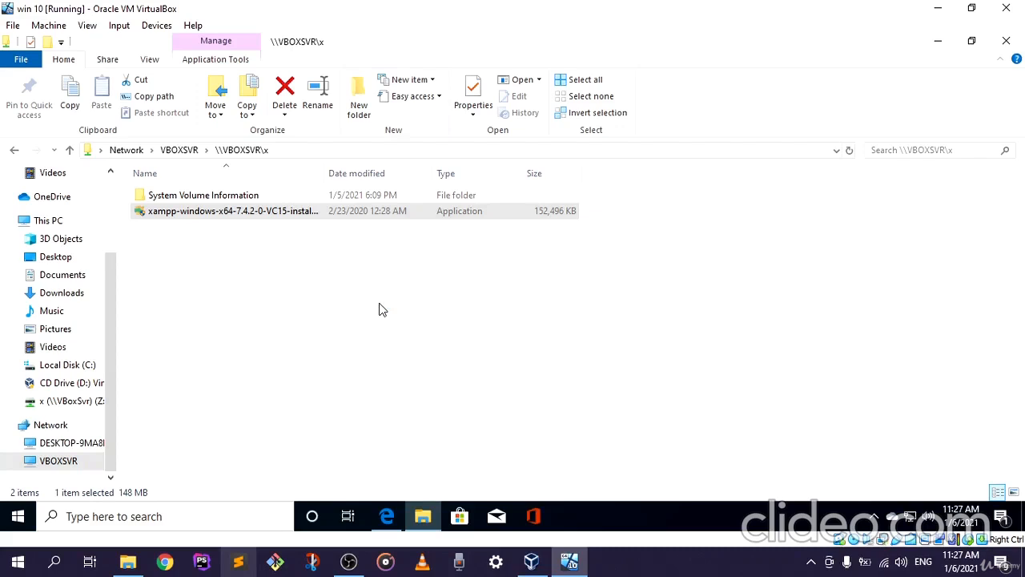
click(423, 519)
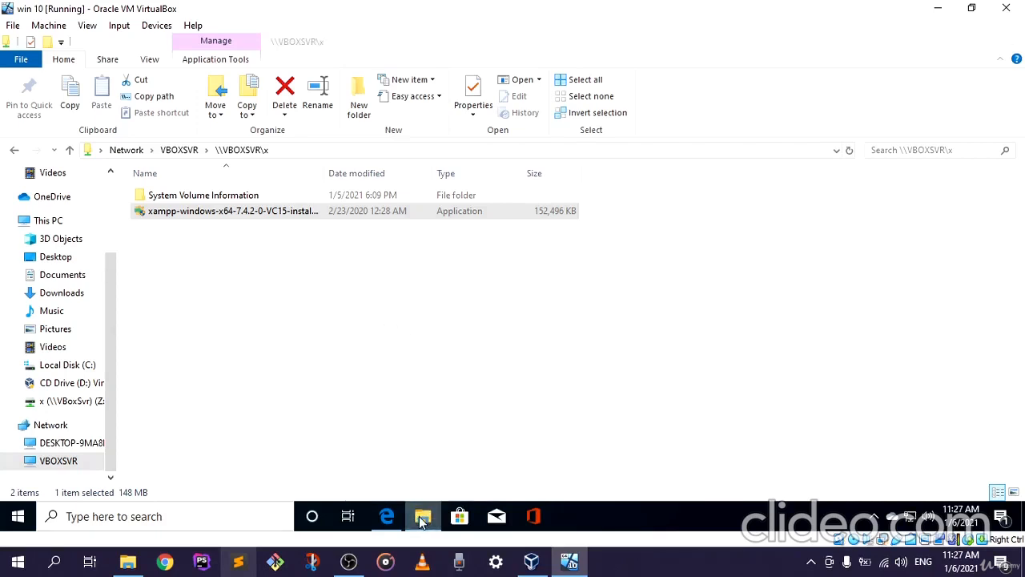
click(423, 519)
click(422, 519)
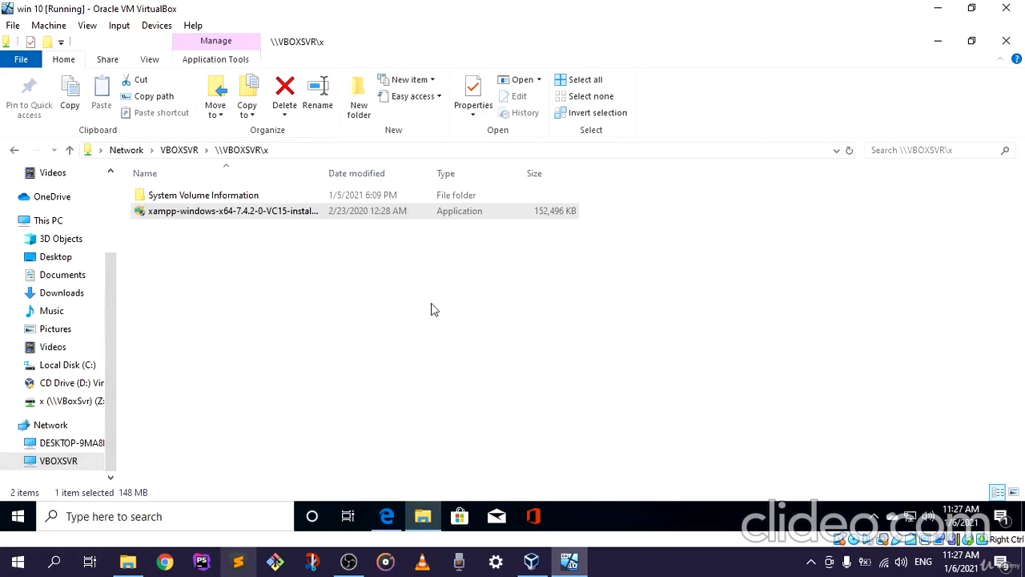
click(348, 561)
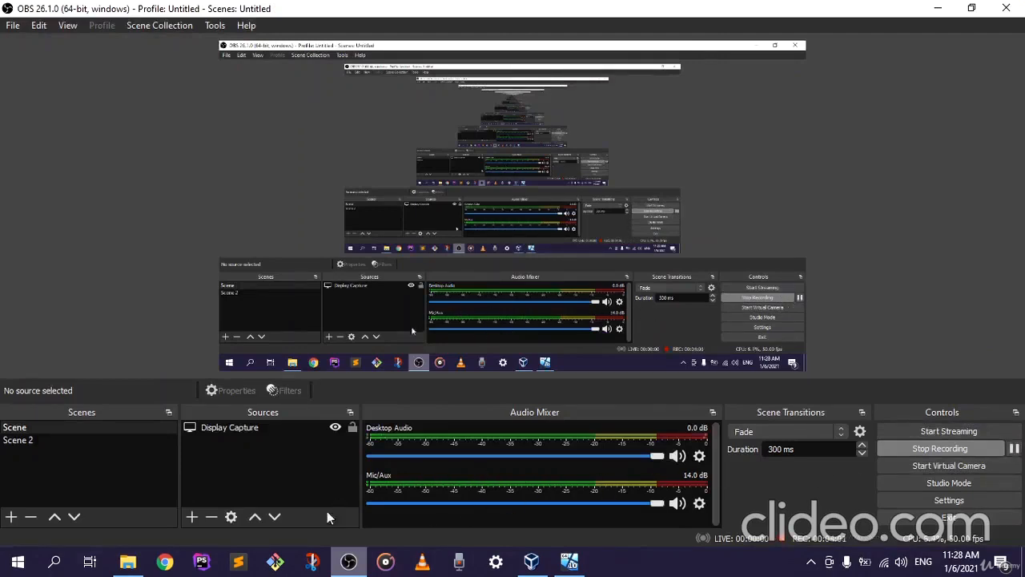
click(347, 560)
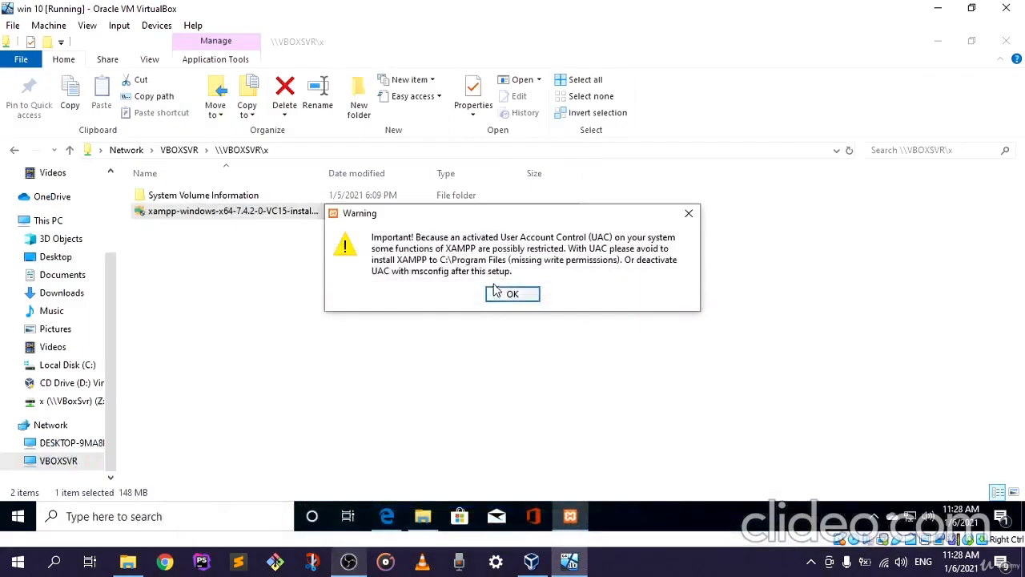
Acknowledge the User Account Control warning and continue past the XAMPP Setup Wizard's welcome page
drag(524, 214, 463, 215)
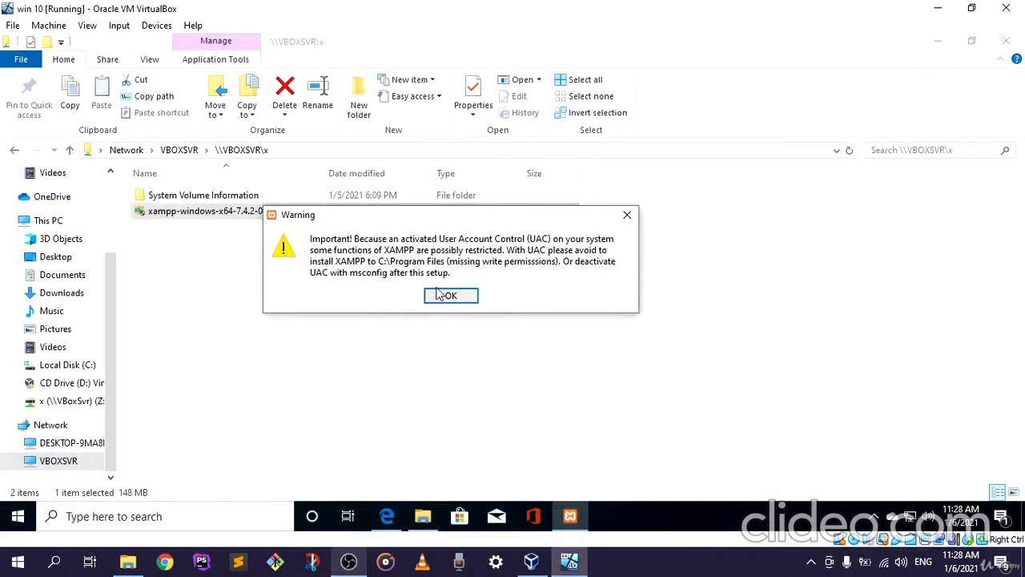
click(451, 296)
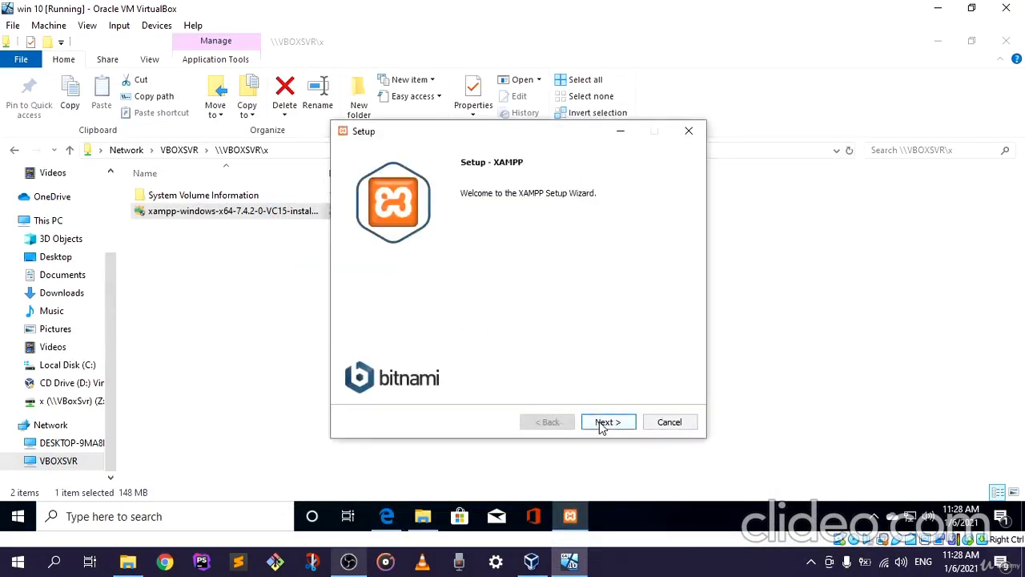
click(602, 428)
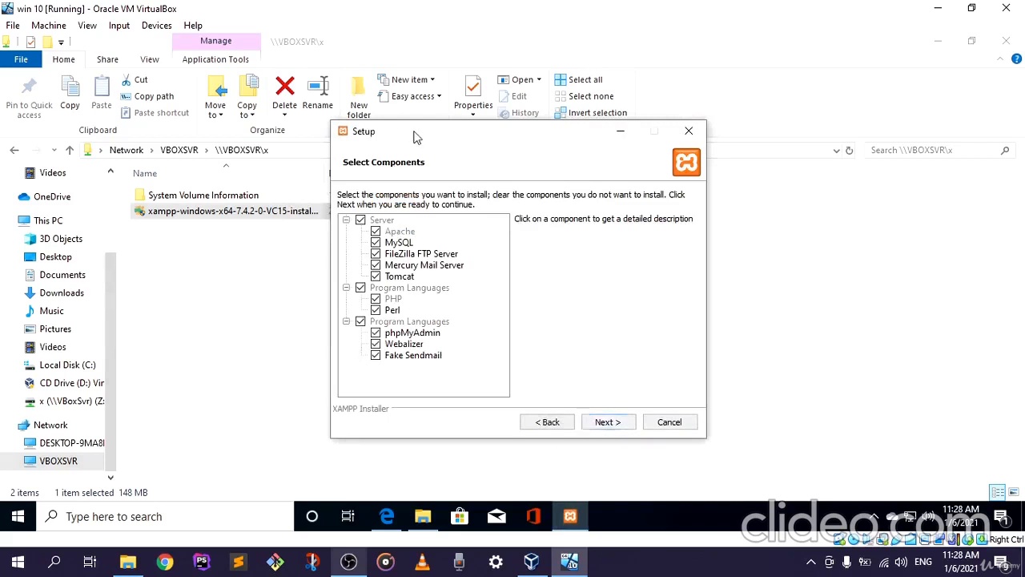
Keep all server, programming language and tool components selected and continue to the installation folder page
drag(425, 137, 398, 126)
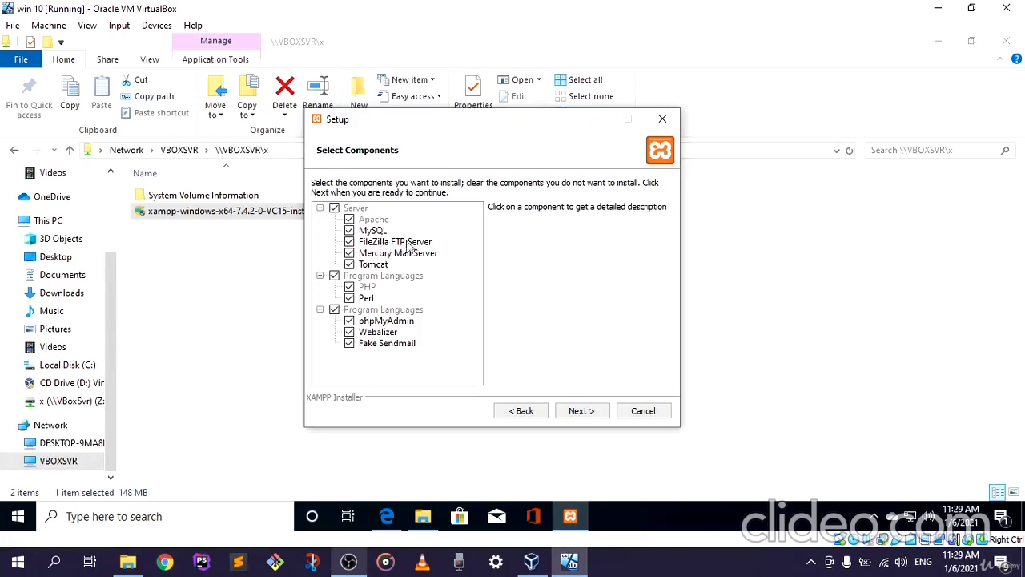
drag(494, 125, 432, 121)
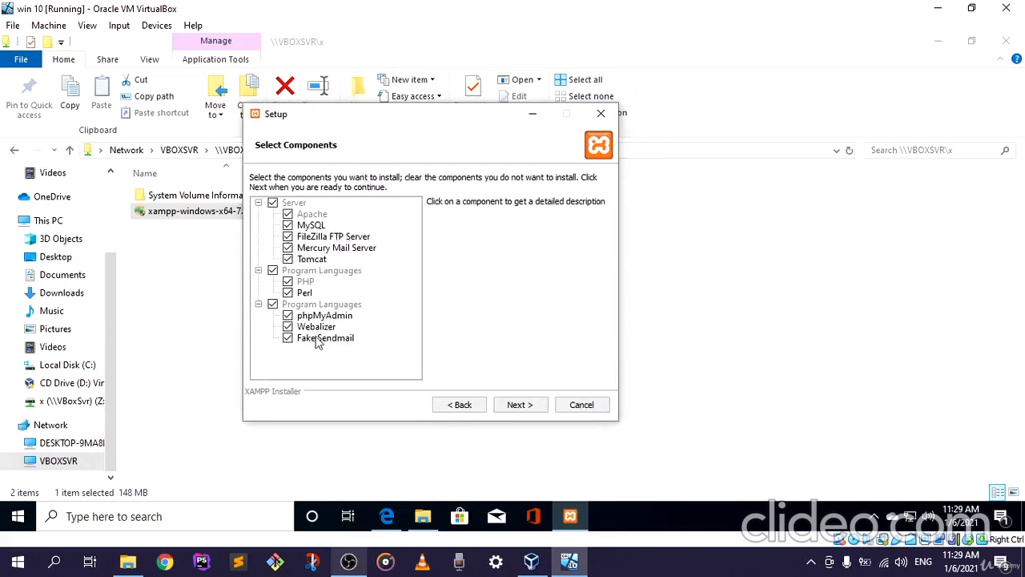
drag(450, 128, 413, 124)
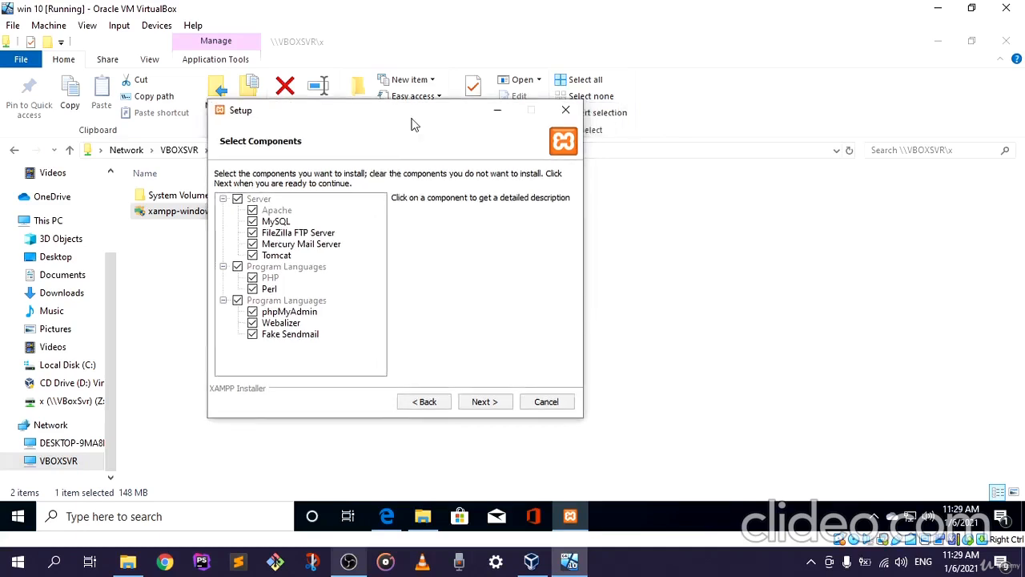
click(481, 403)
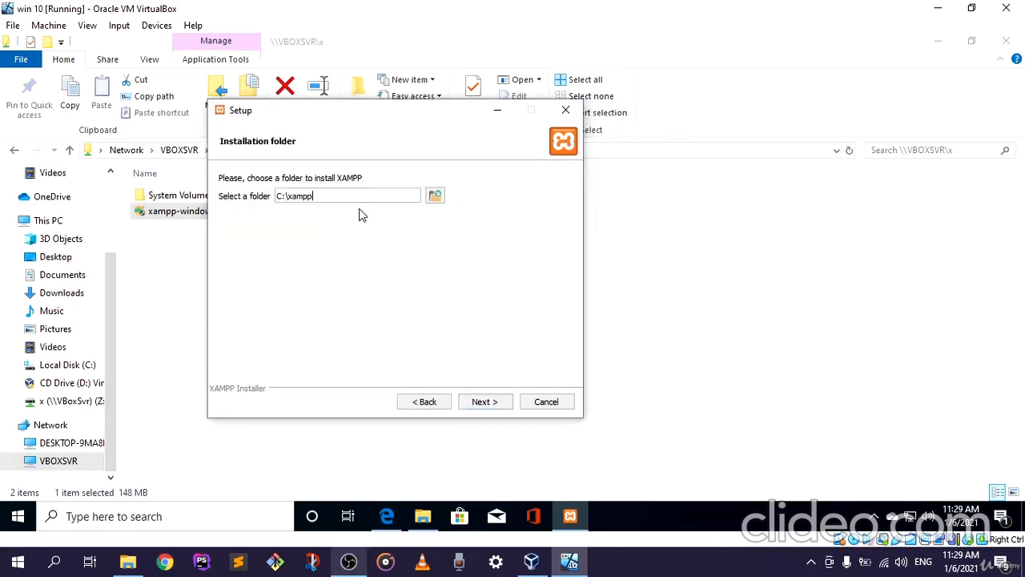
Try to continue the setup with C:\xampp as the installation folder
mouse_move(312, 196)
mouse_down()
mouse_move(287, 195)
mouse_move(312, 202)
mouse_up()
click(483, 403)
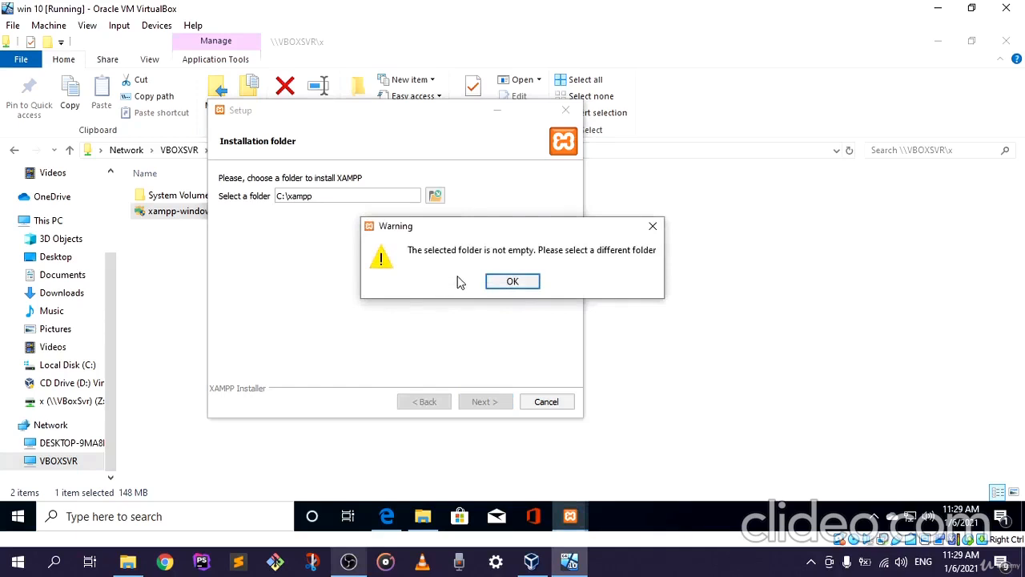
click(500, 281)
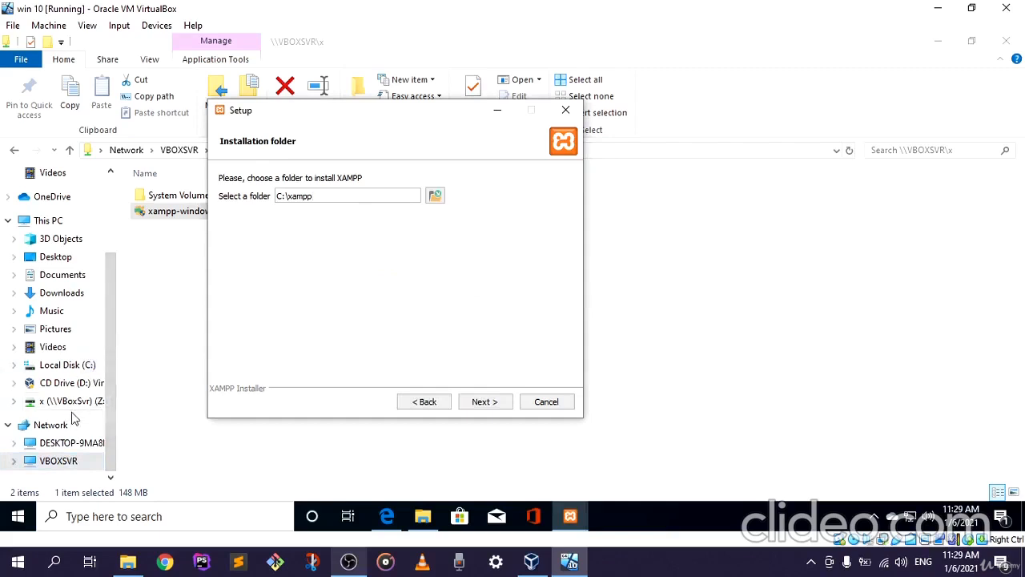
Delete the existing xampp folder from Local Disk (C:) and accept C:\xampp as the installation folder in the setup wizard
click(67, 364)
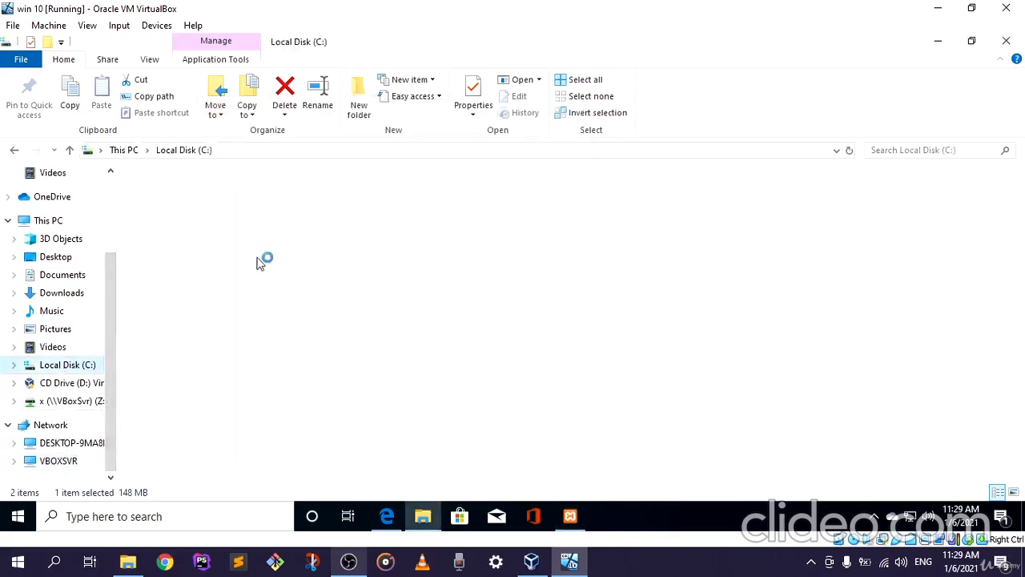
click(197, 274)
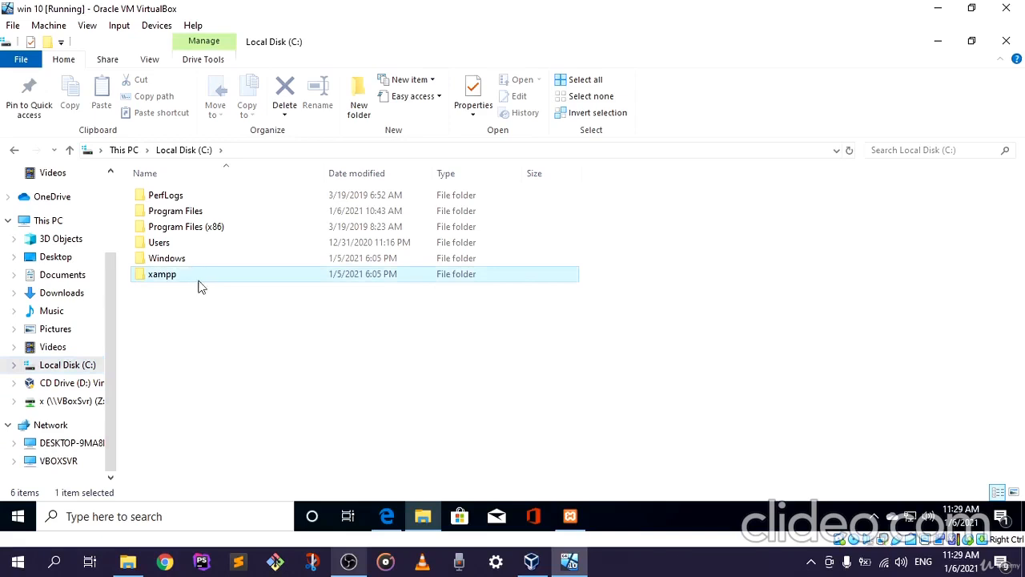
right_click(197, 279)
click(254, 451)
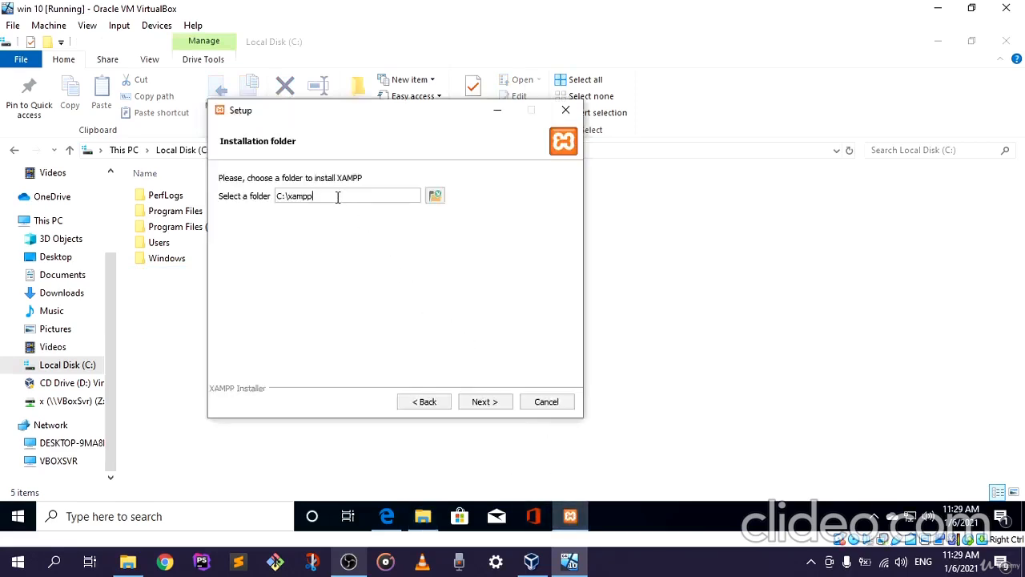
click(491, 405)
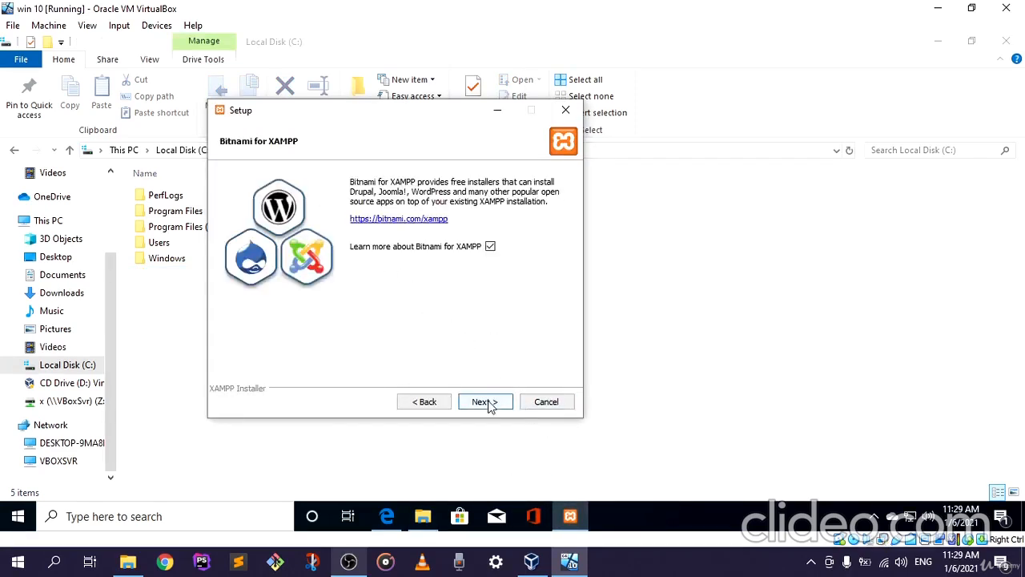
Turn off the option to learn more about Bitnami for XAMPP and start the XAMPP installation
click(491, 248)
click(491, 404)
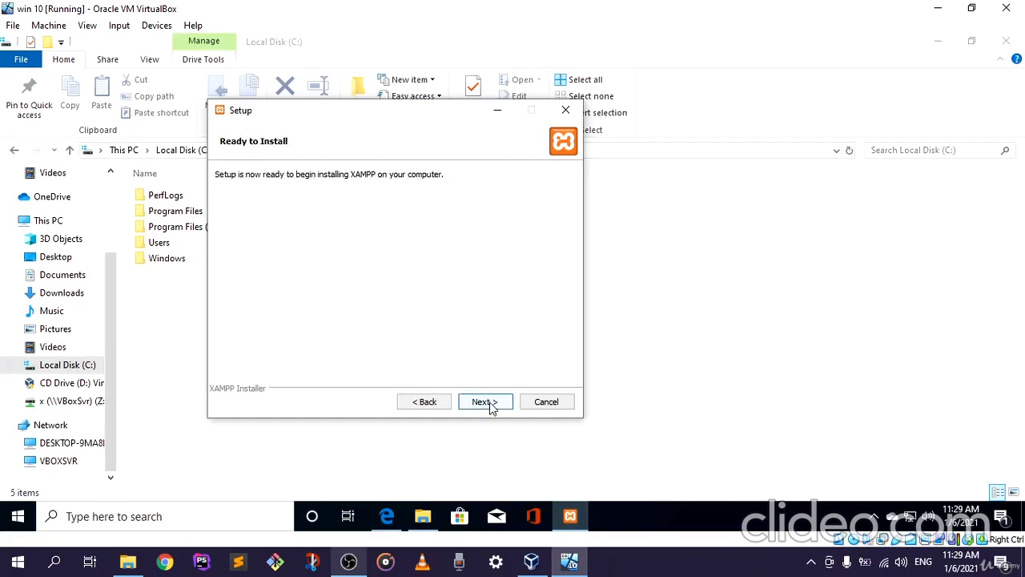
click(484, 403)
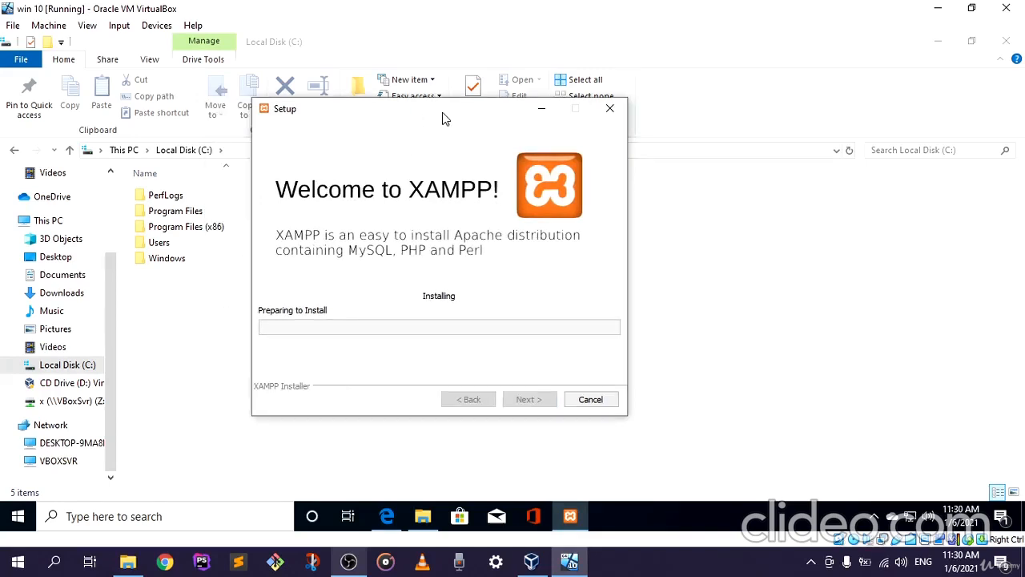
mouse_move(348, 565)
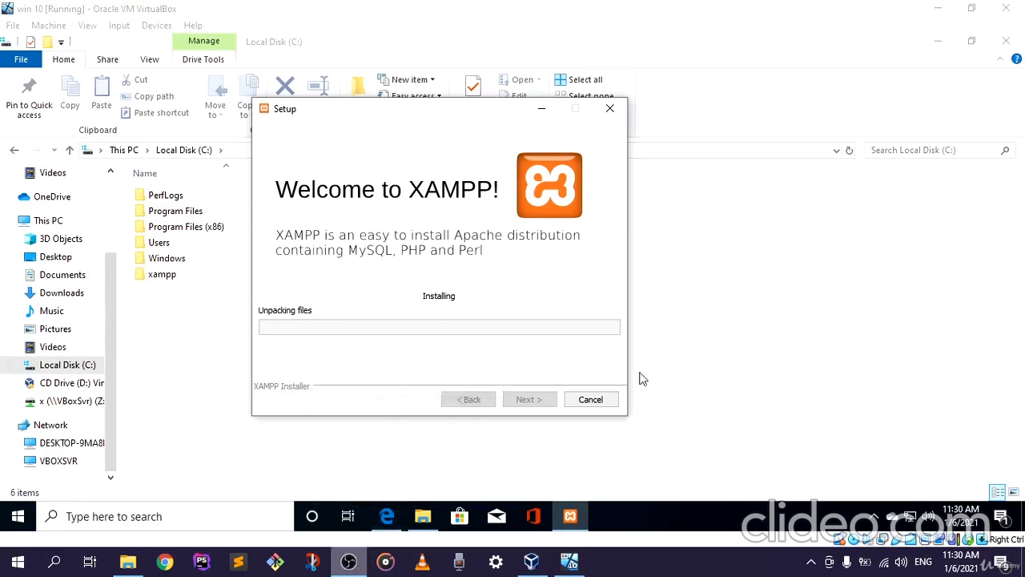
click(342, 564)
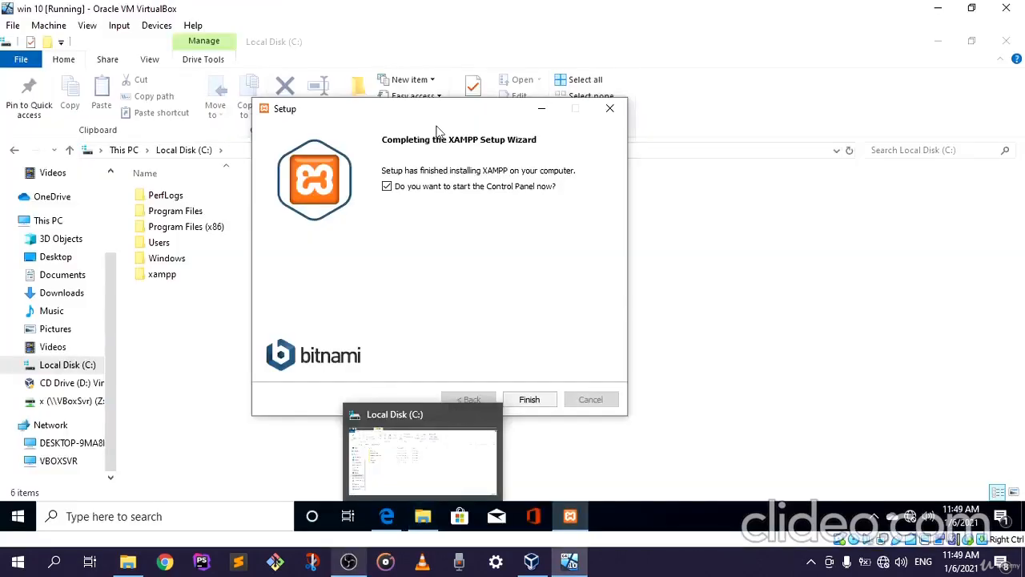
Finish the XAMPP Setup Wizard with the option to start the Control Panel turned off
drag(437, 114, 506, 109)
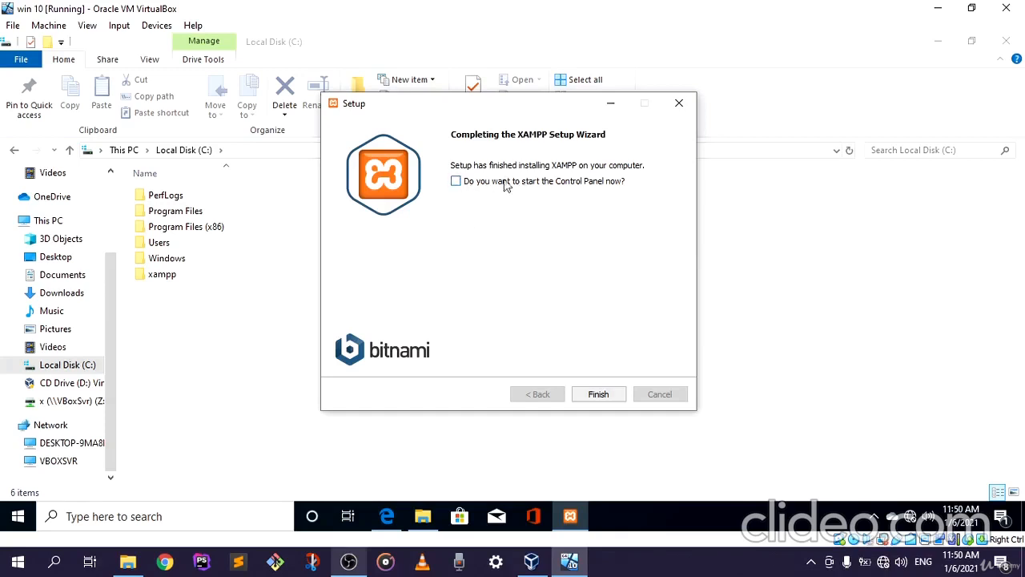
drag(512, 105, 480, 108)
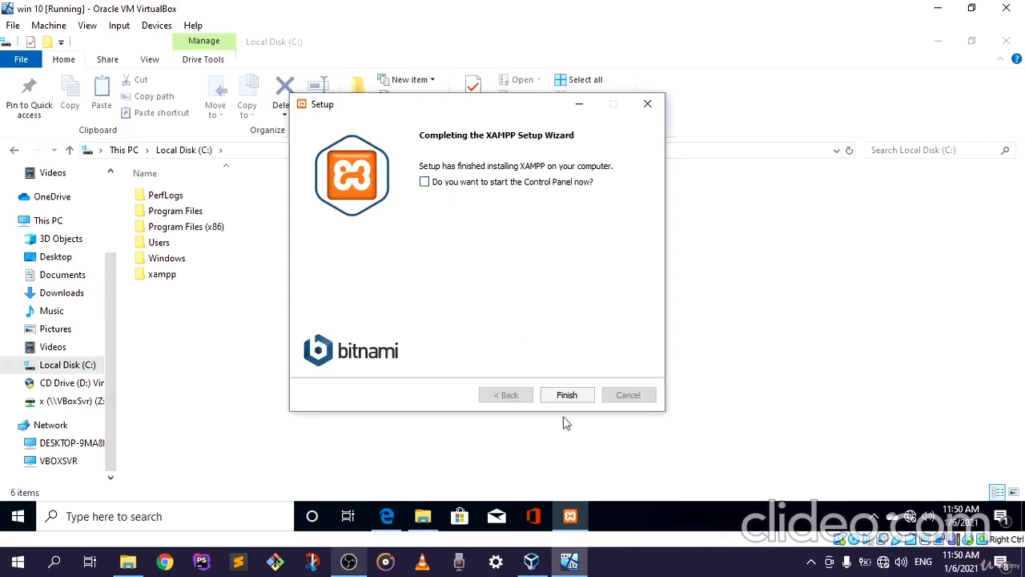
click(570, 396)
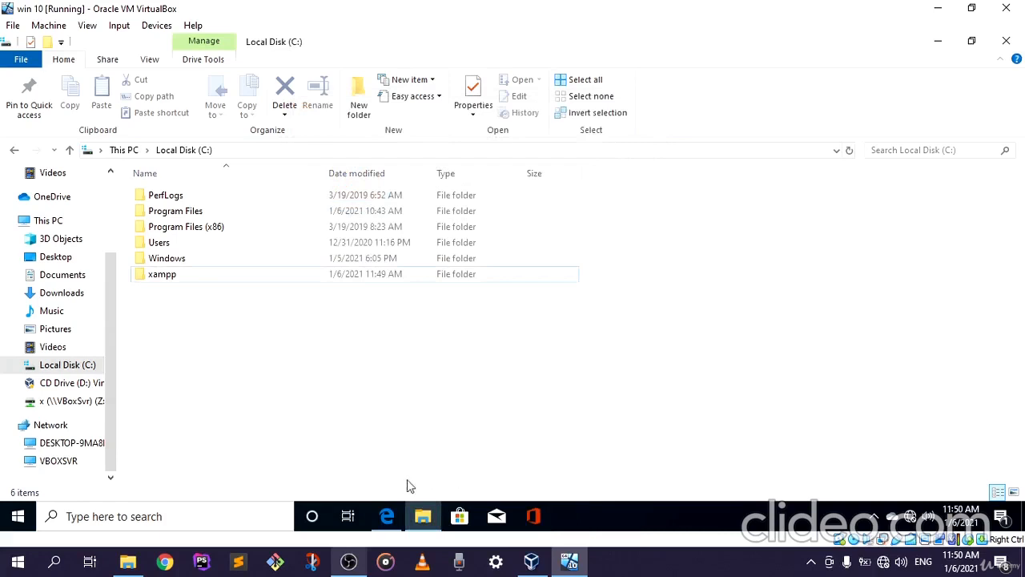
Launch the xampp-control application from the C:\xampp folder and allow it to make changes to the device
double_click(180, 276)
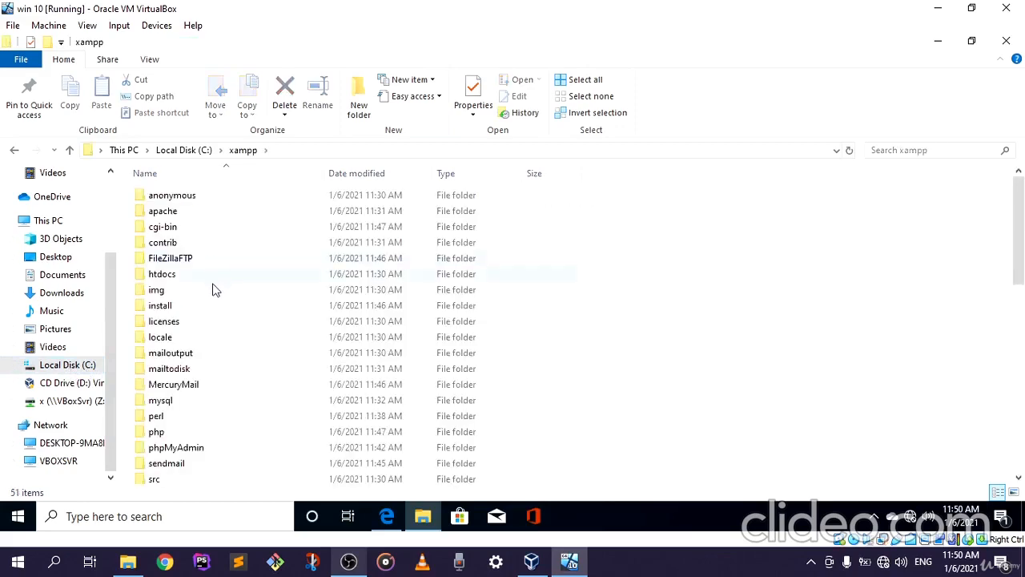
scroll(193, 321, down, 6)
scroll(201, 372, down, 5)
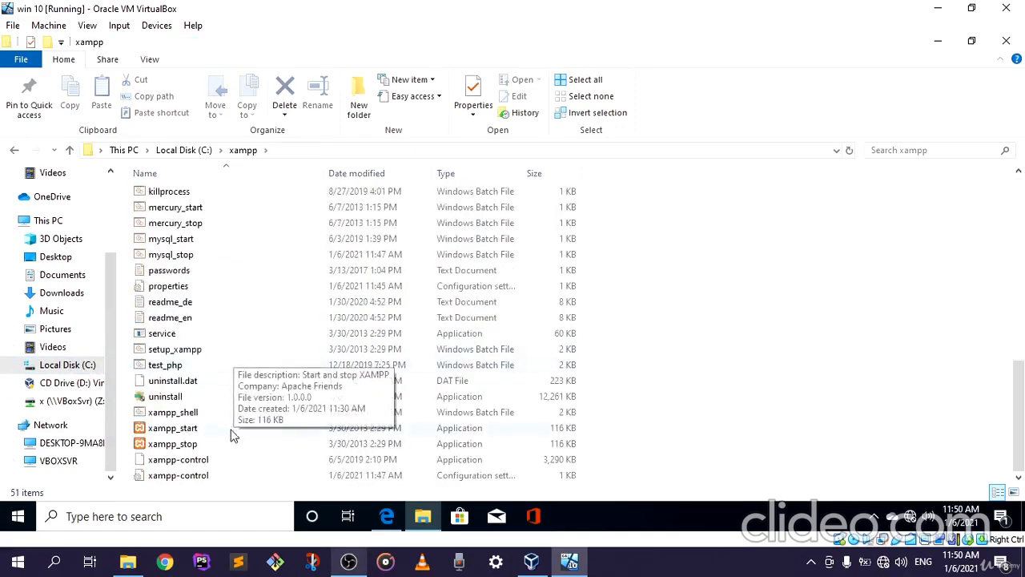
double_click(183, 460)
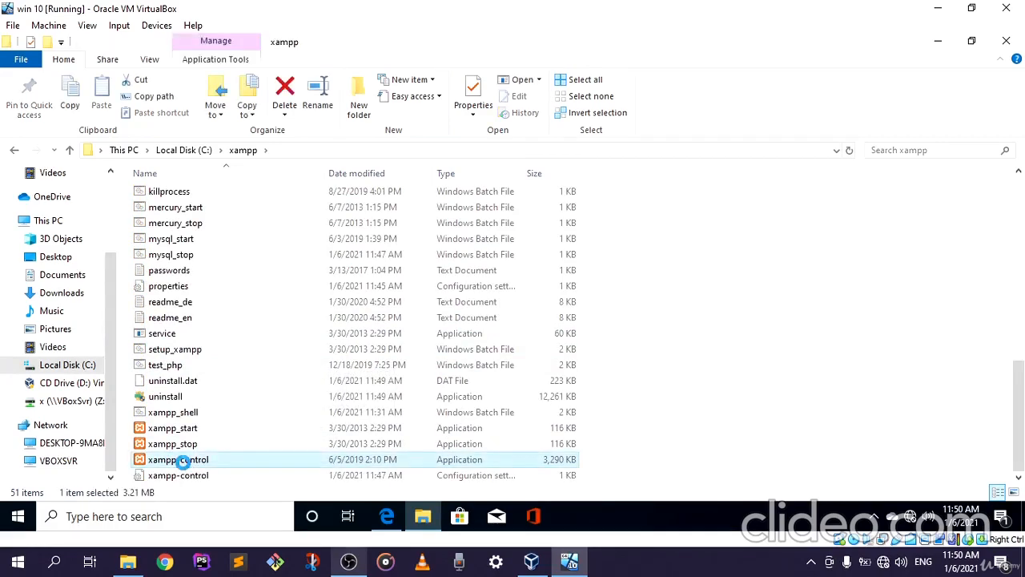
right_click(182, 460)
click(248, 198)
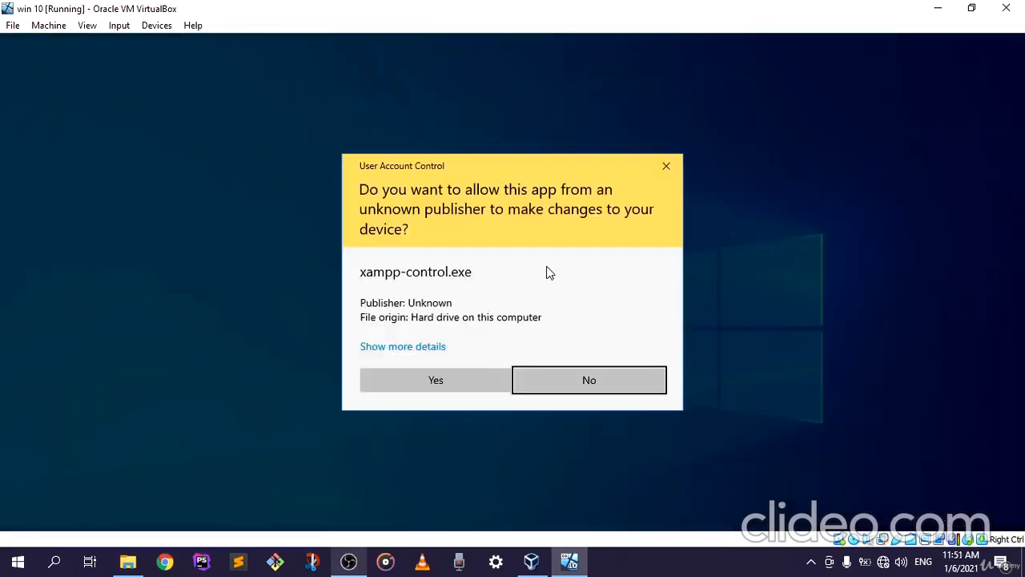
click(435, 381)
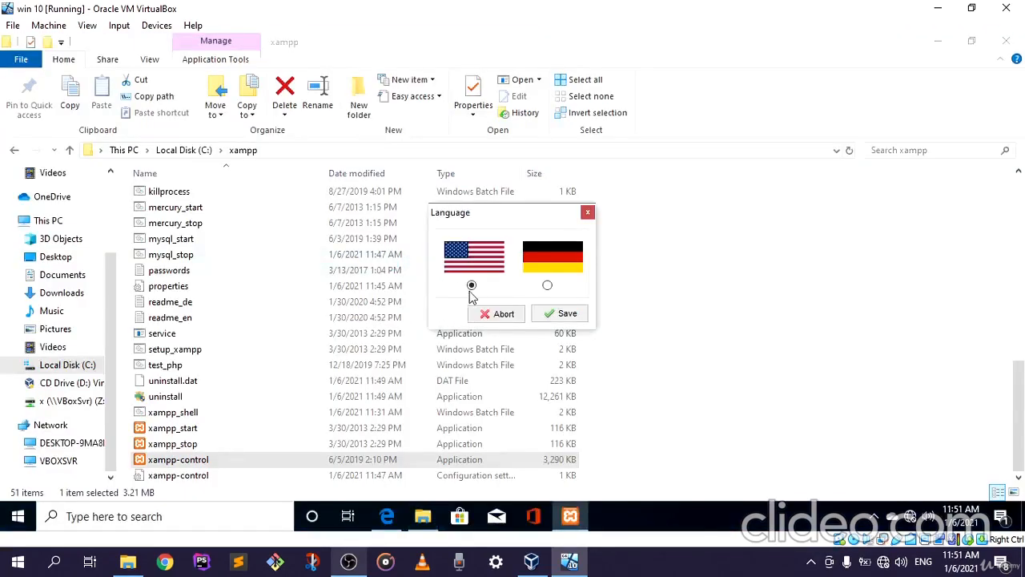
Choose English (US flag) as the XAMPP Control Panel language and save the choice
drag(497, 222, 380, 208)
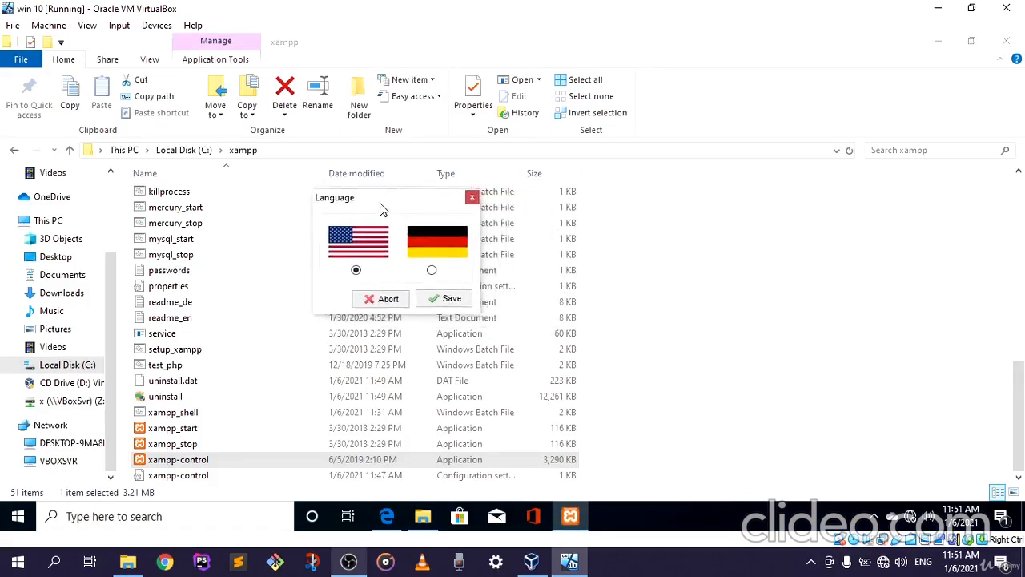
click(356, 269)
click(443, 298)
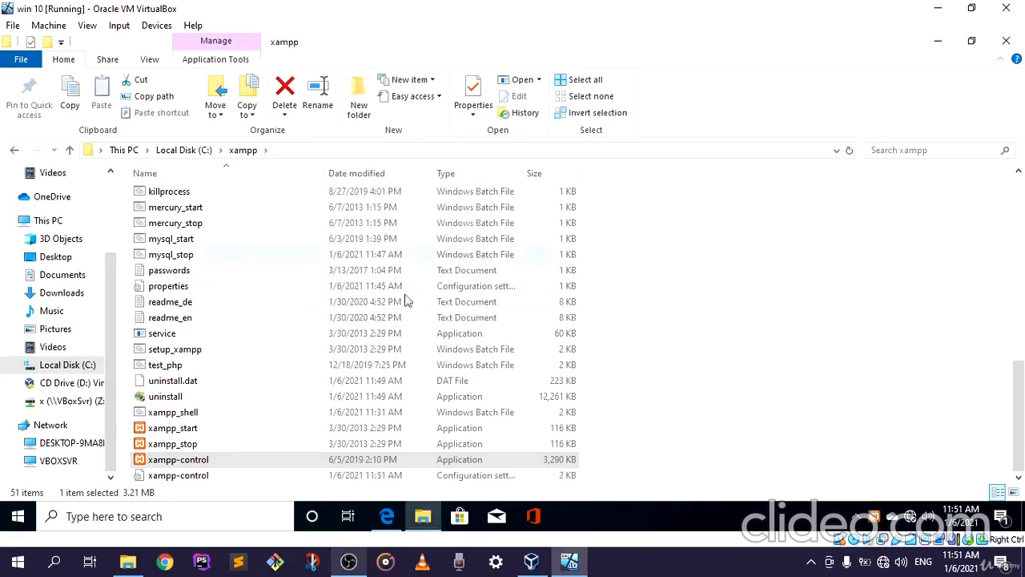
scroll(357, 341, up, 5)
scroll(350, 333, up, 5)
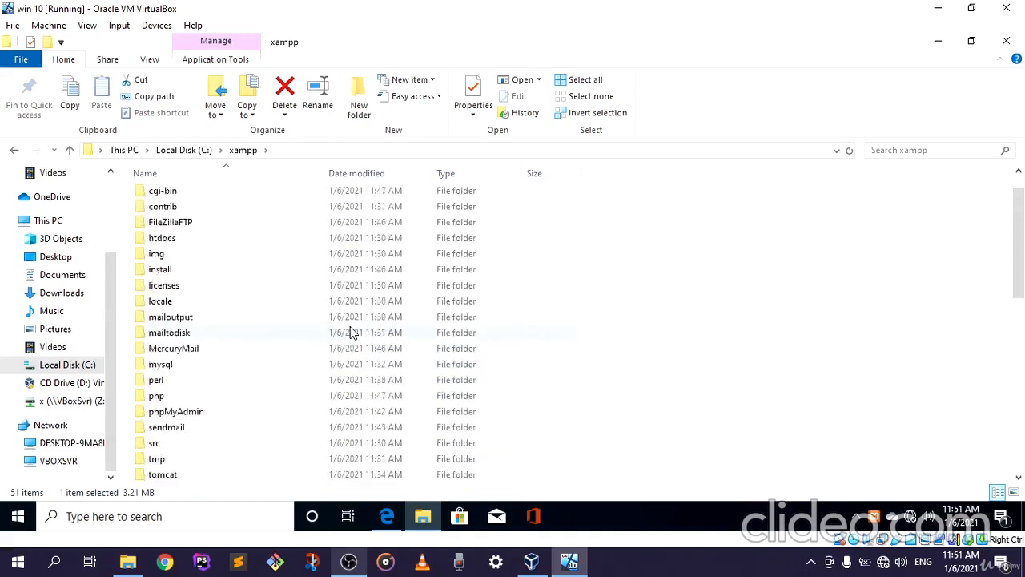
scroll(350, 332, down, 10)
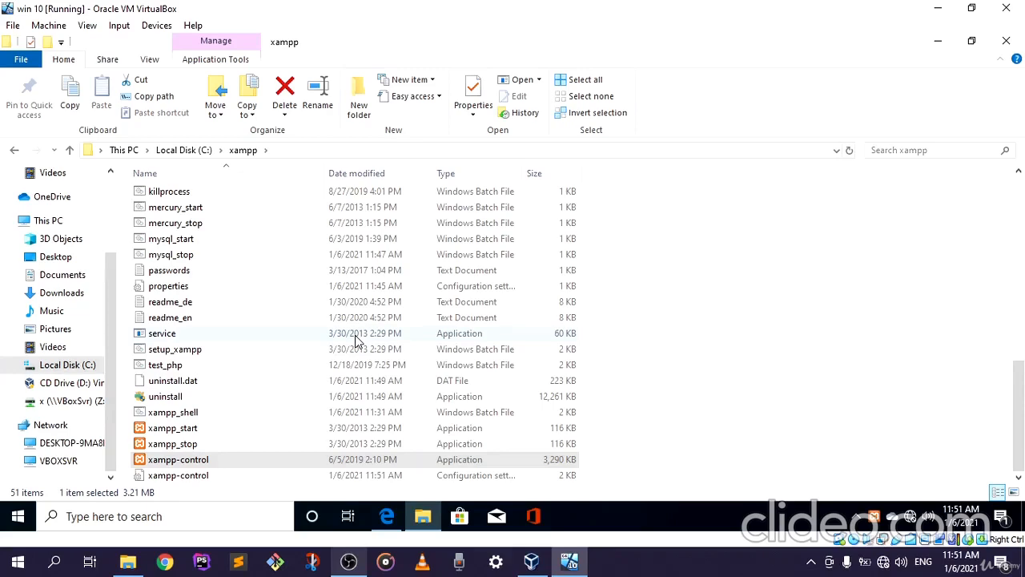
scroll(357, 341, up, 6)
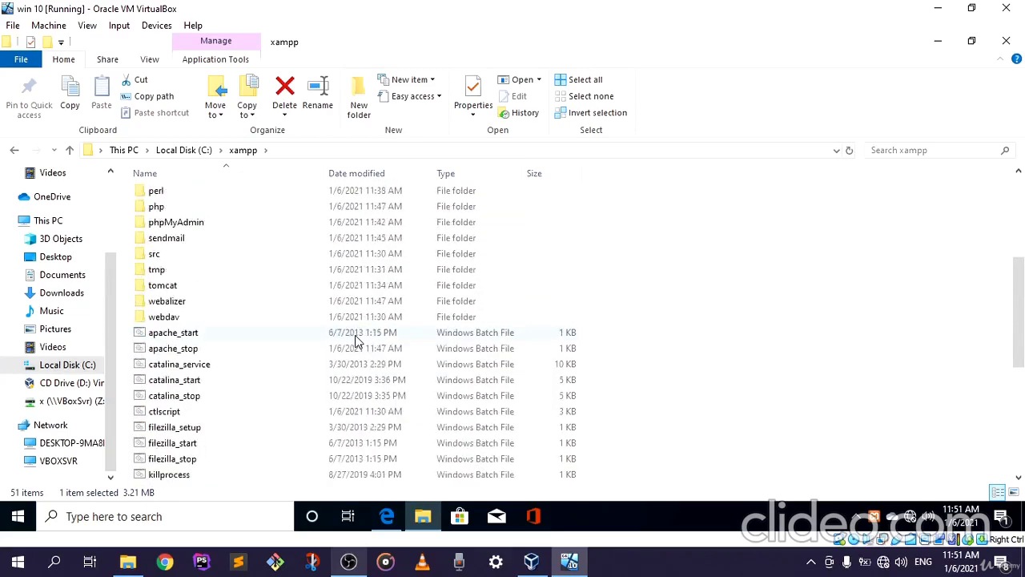
scroll(357, 341, up, 5)
scroll(357, 340, down, 3)
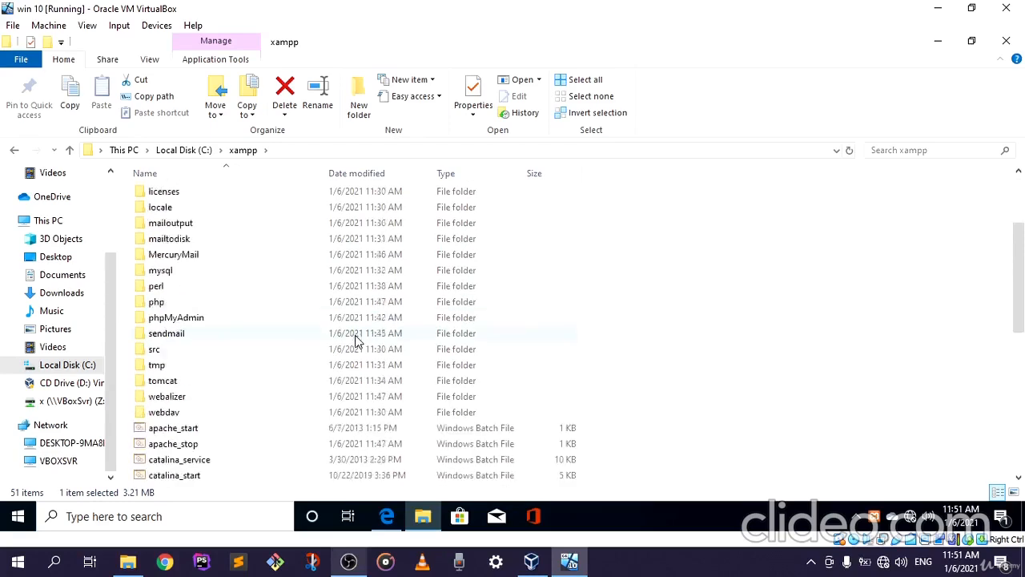
scroll(356, 340, down, 8)
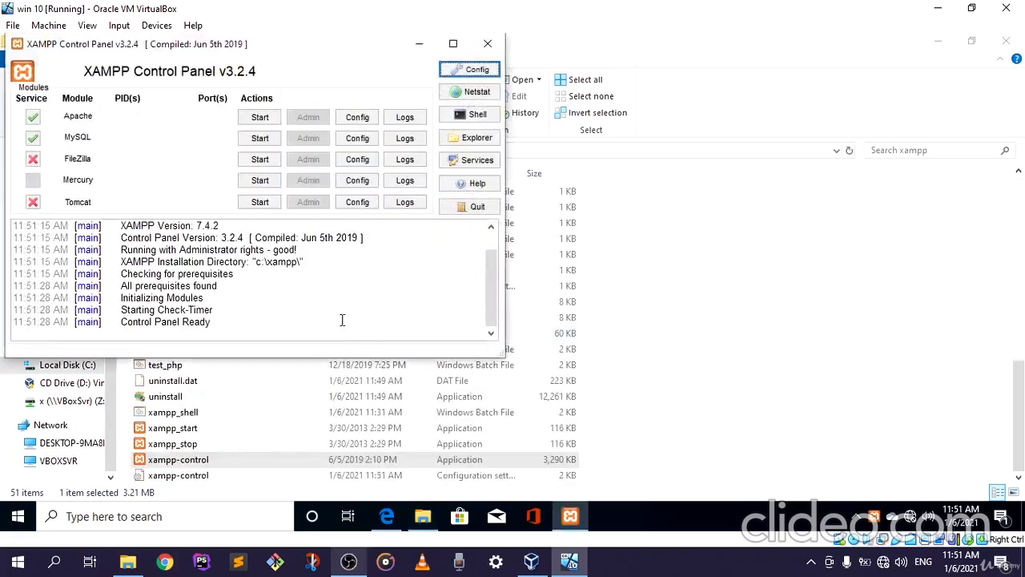
Move the XAMPP Control Panel window away from the screen corner and start the Apache and MySQL modules
drag(256, 45, 499, 79)
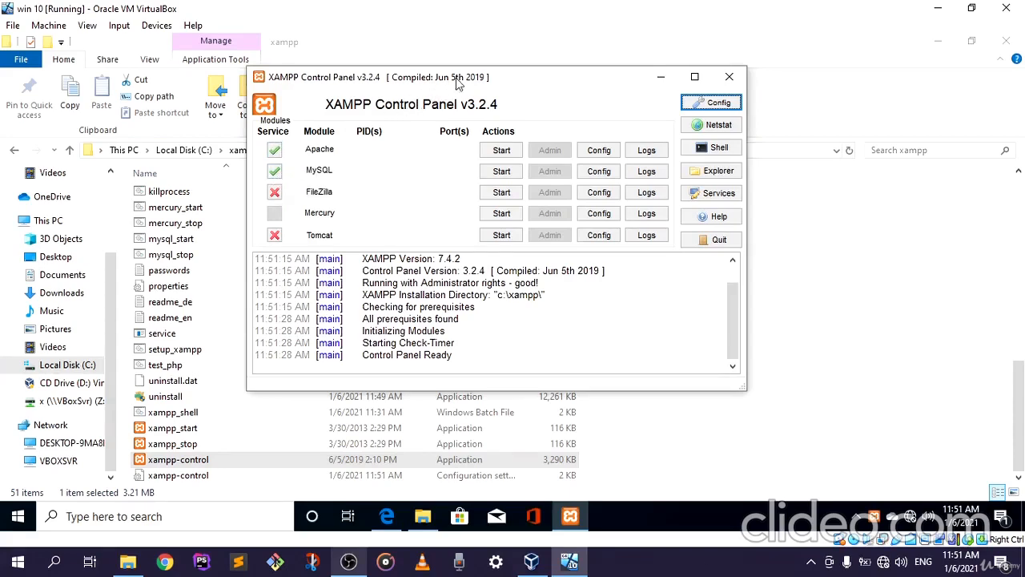
drag(453, 81, 420, 77)
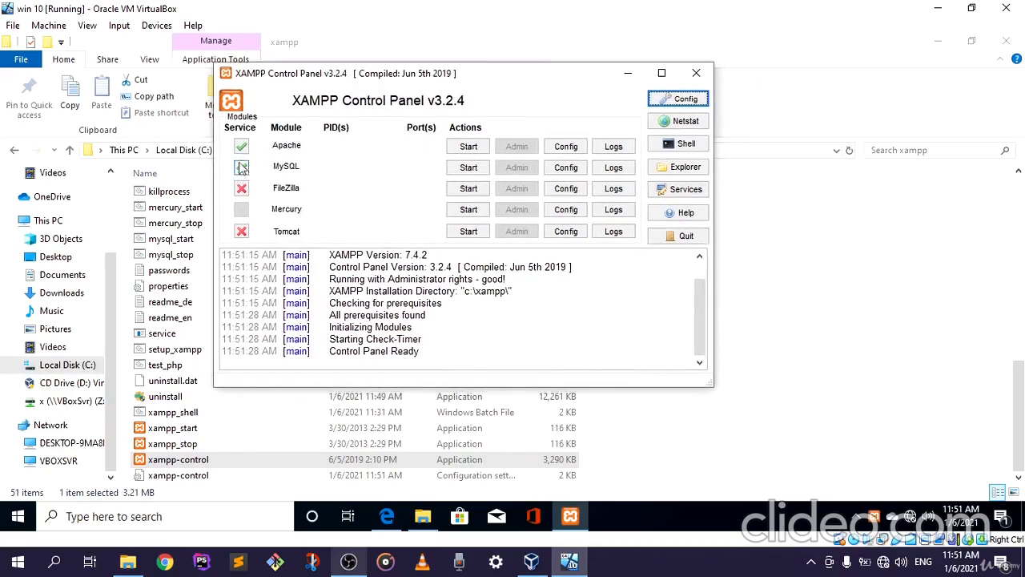
drag(391, 79, 364, 75)
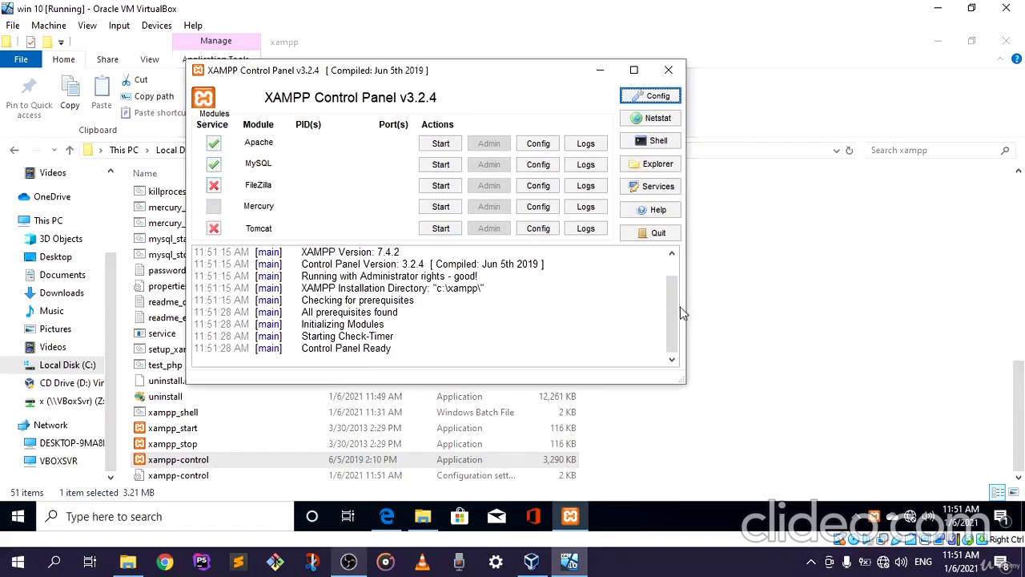
mouse_move(671, 293)
mouse_down()
mouse_move(677, 275)
mouse_move(671, 293)
mouse_up()
drag(412, 72, 457, 73)
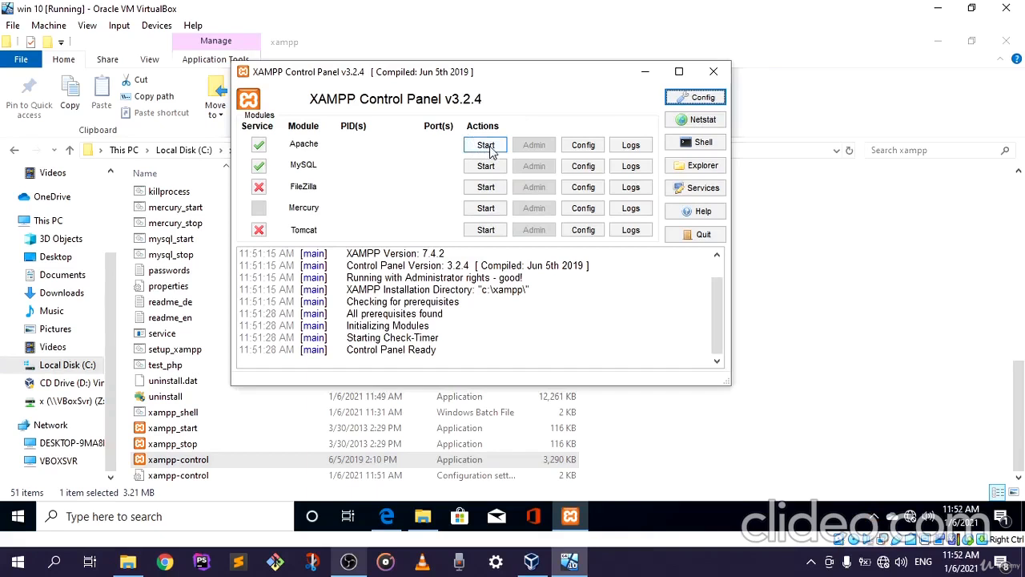
click(491, 152)
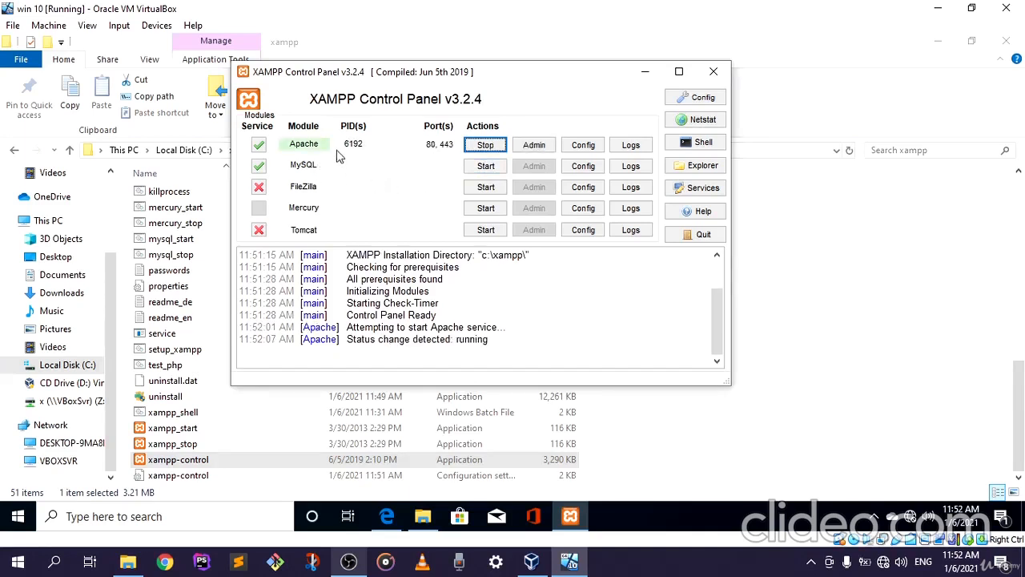
click(484, 166)
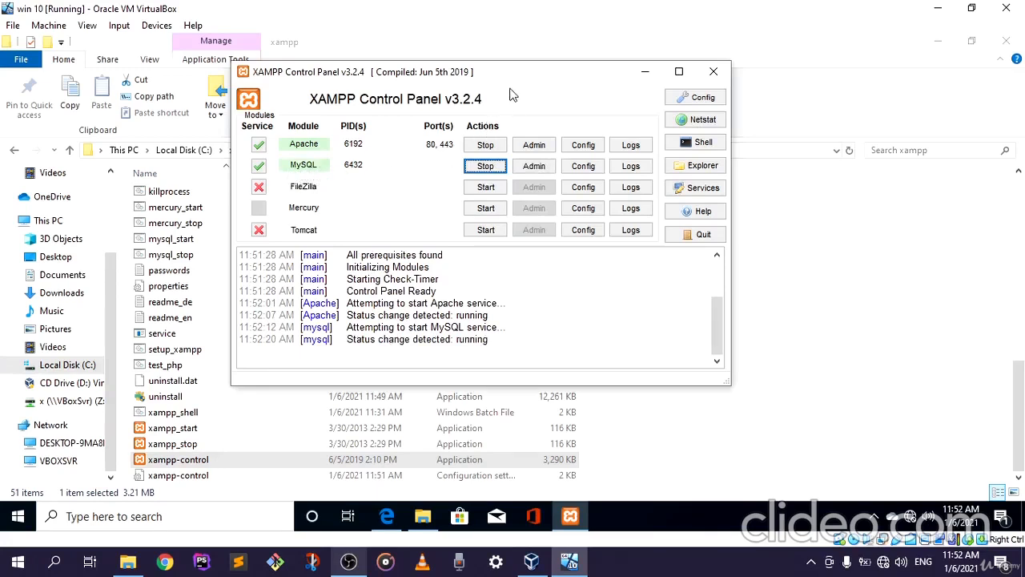
Try to open the Apache admin page in Microsoft Edge and return to the XAMPP Control Panel
drag(514, 71, 492, 71)
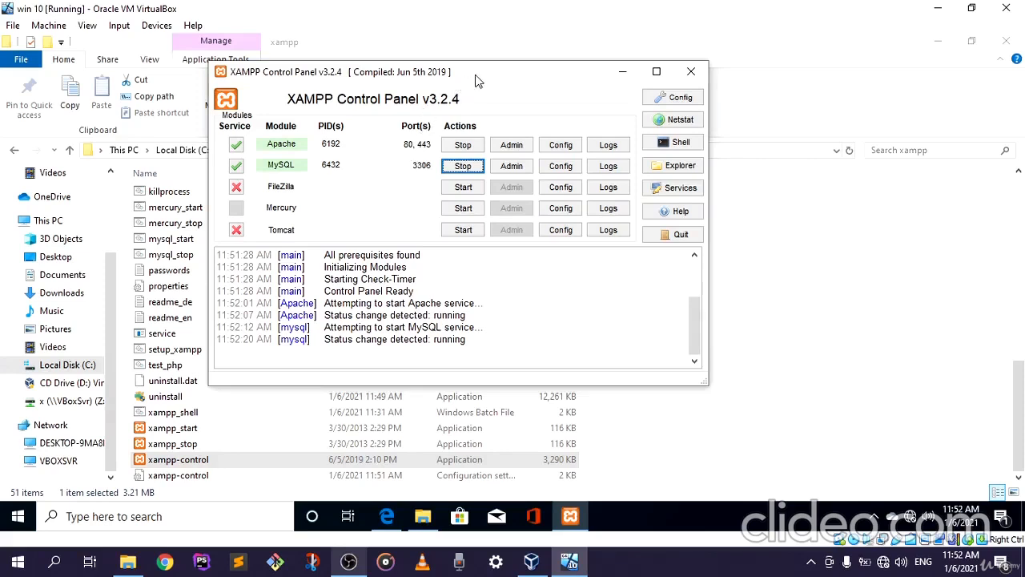
drag(476, 80, 447, 80)
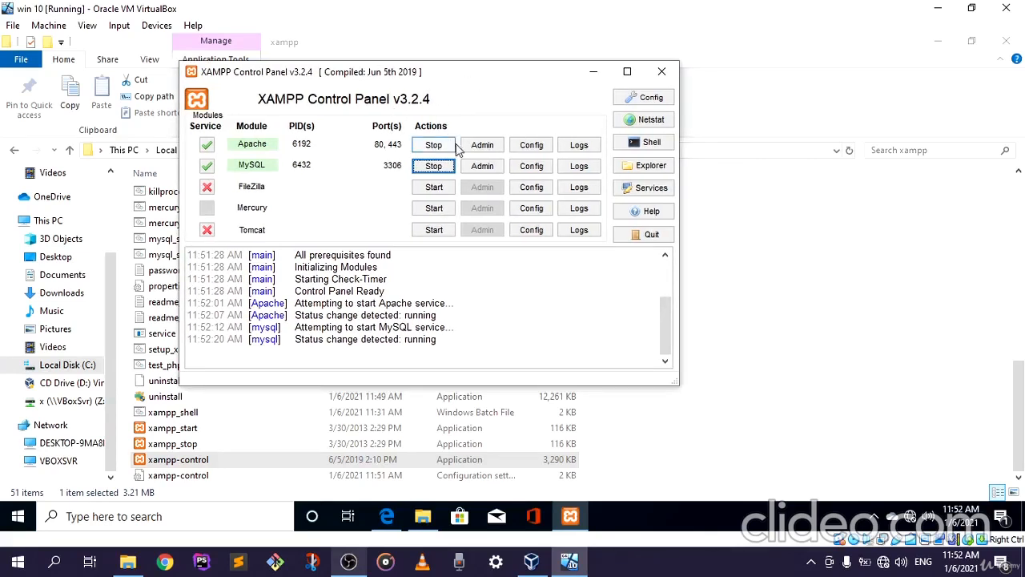
click(483, 146)
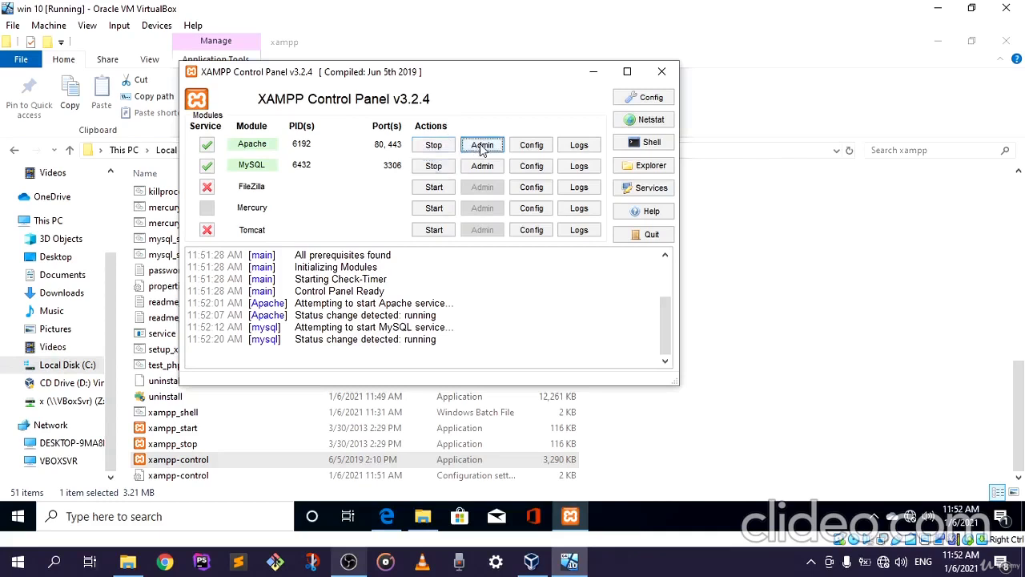
mouse_move(388, 520)
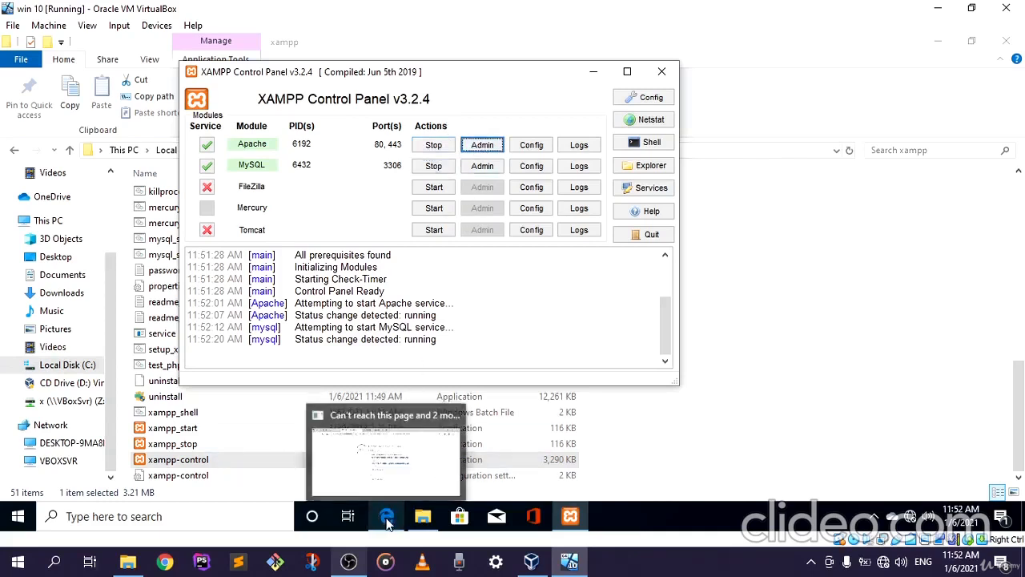
click(388, 485)
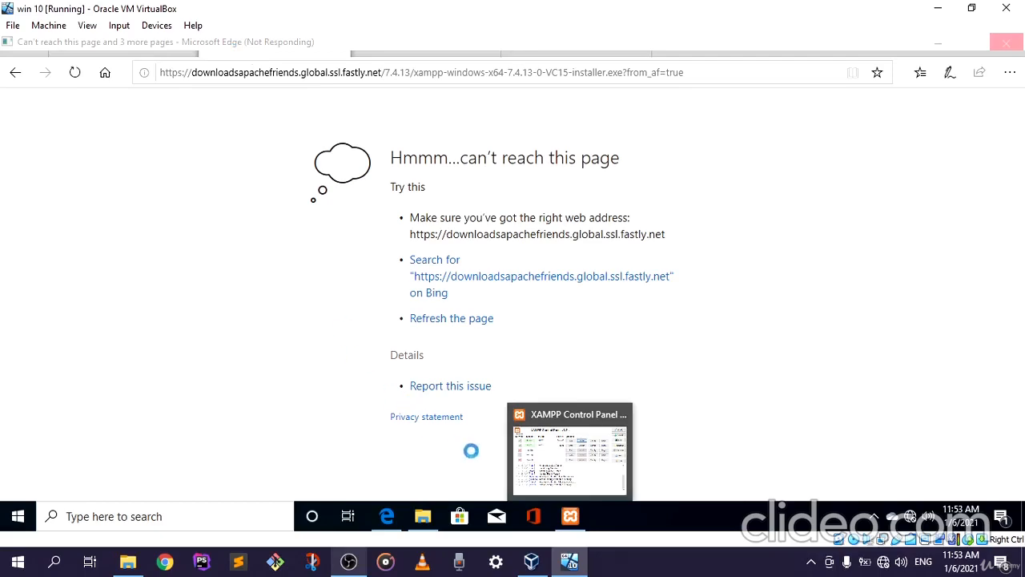
click(576, 516)
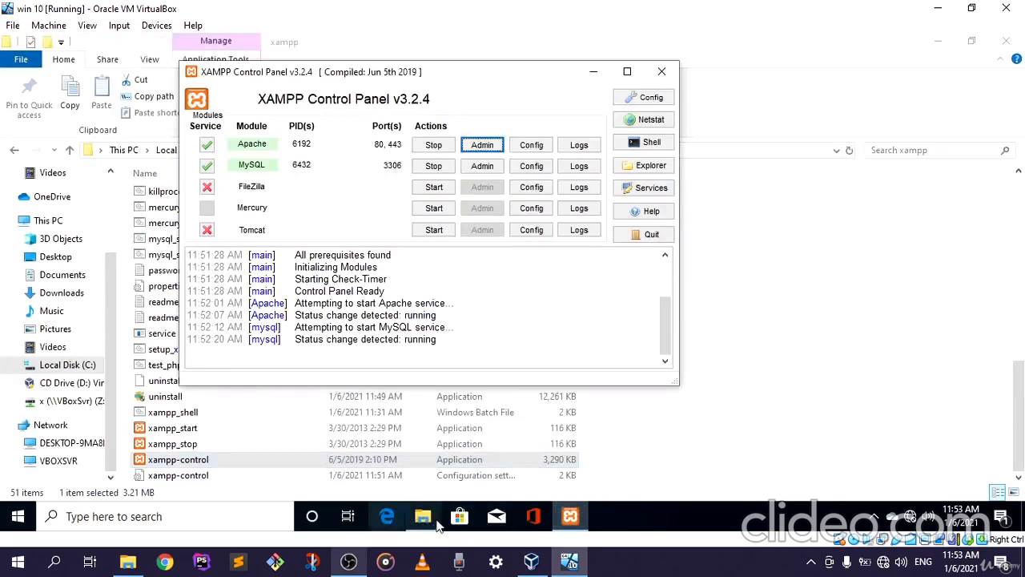
drag(497, 76, 587, 67)
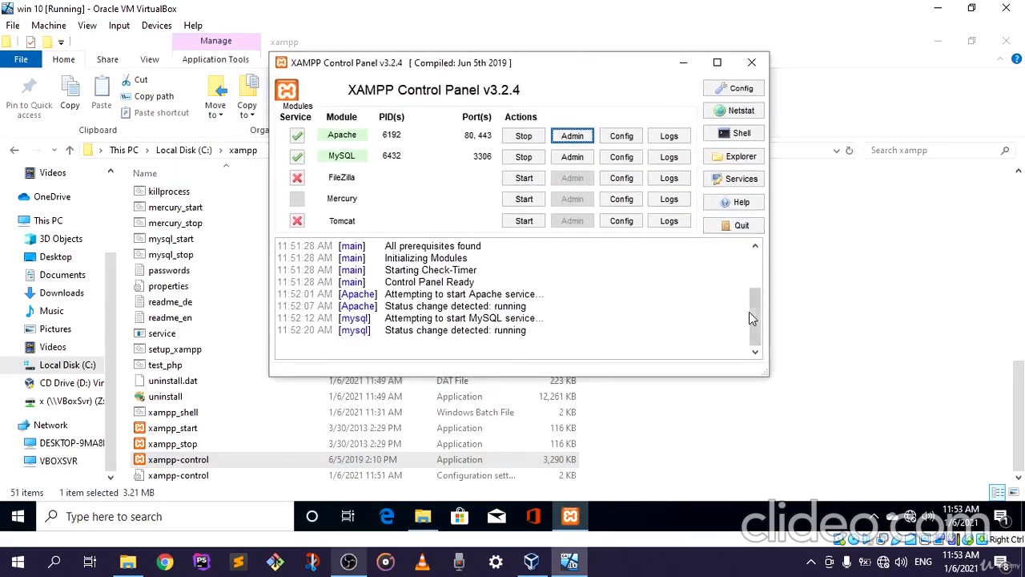
mouse_move(759, 314)
mouse_down()
mouse_move(757, 277)
mouse_move(749, 327)
mouse_up()
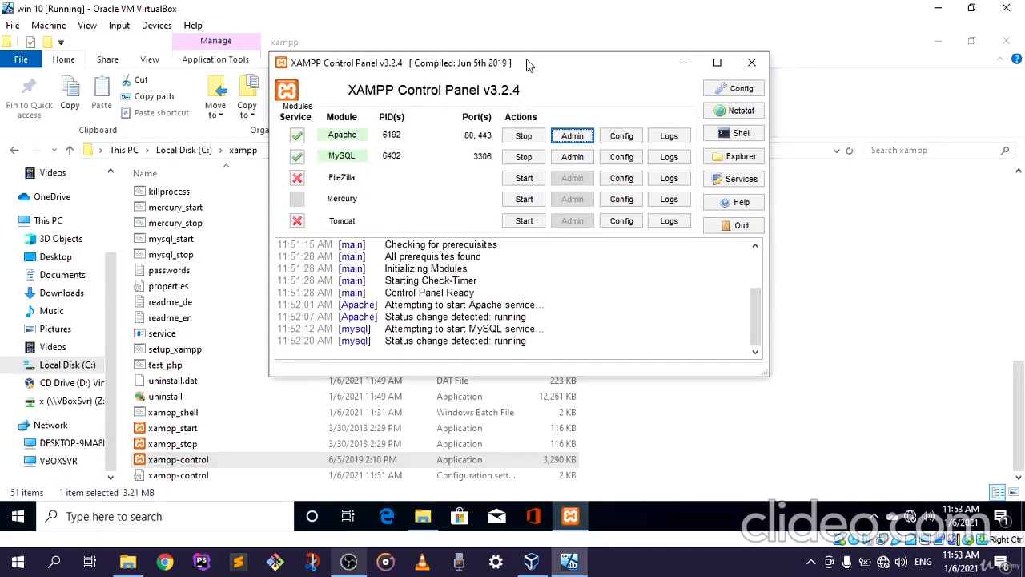
drag(526, 58, 595, 57)
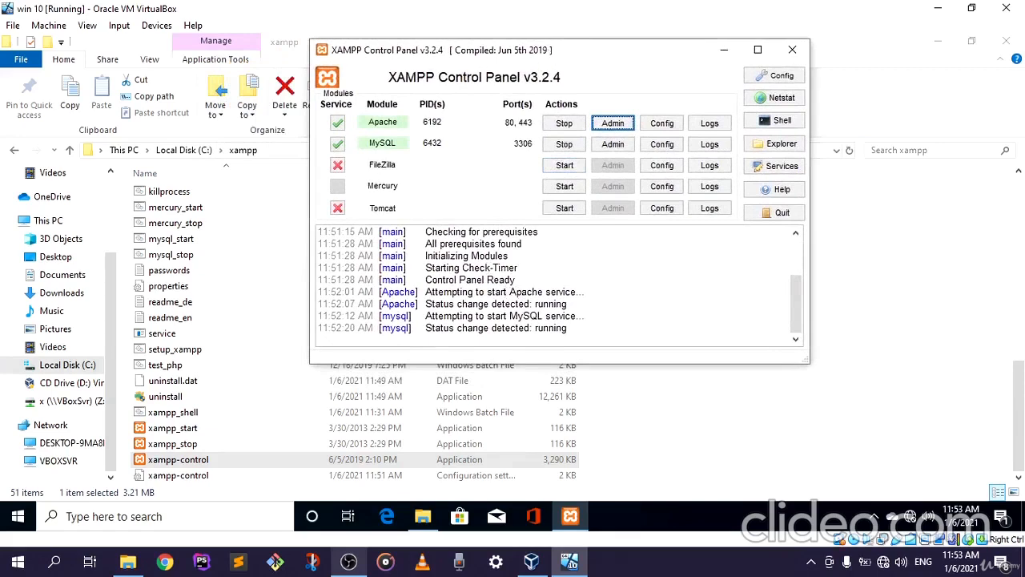
drag(552, 54, 513, 80)
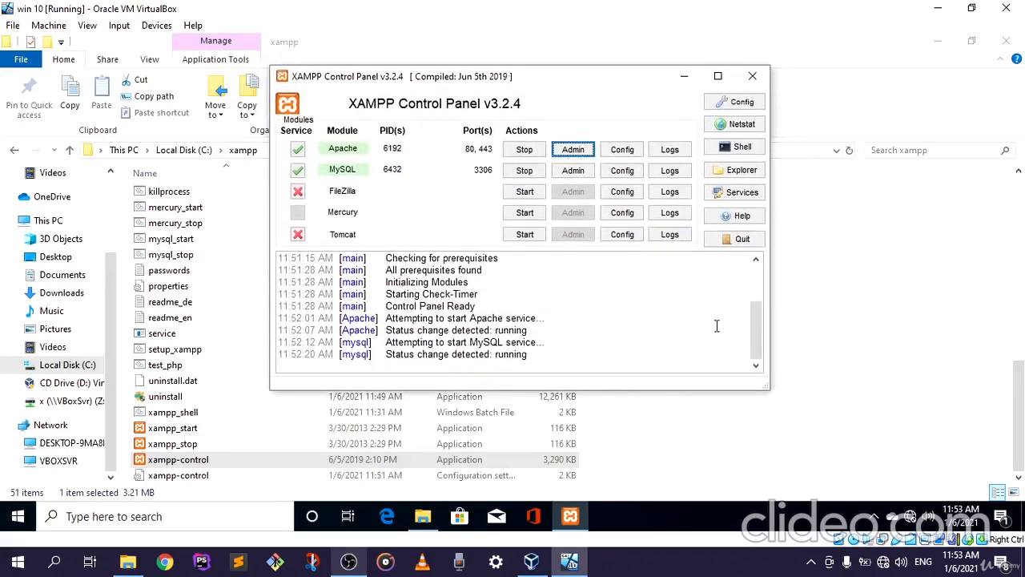
drag(757, 323, 735, 339)
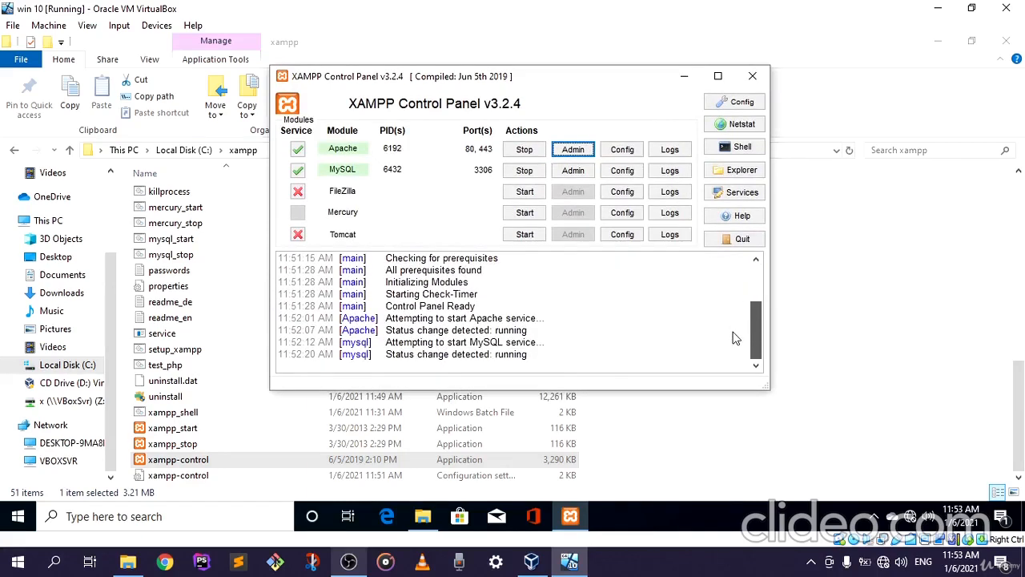